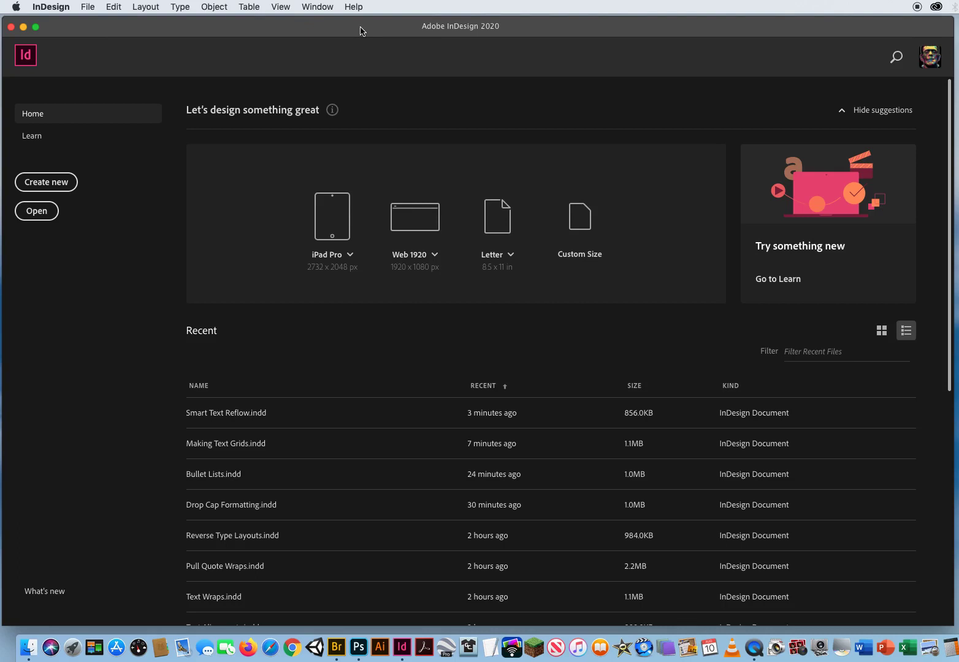
- Select Dynamic Spelling.indd in the 16 Spelling Issues folder of the Open dialog
left_click(89, 7)
left_click(95, 33)
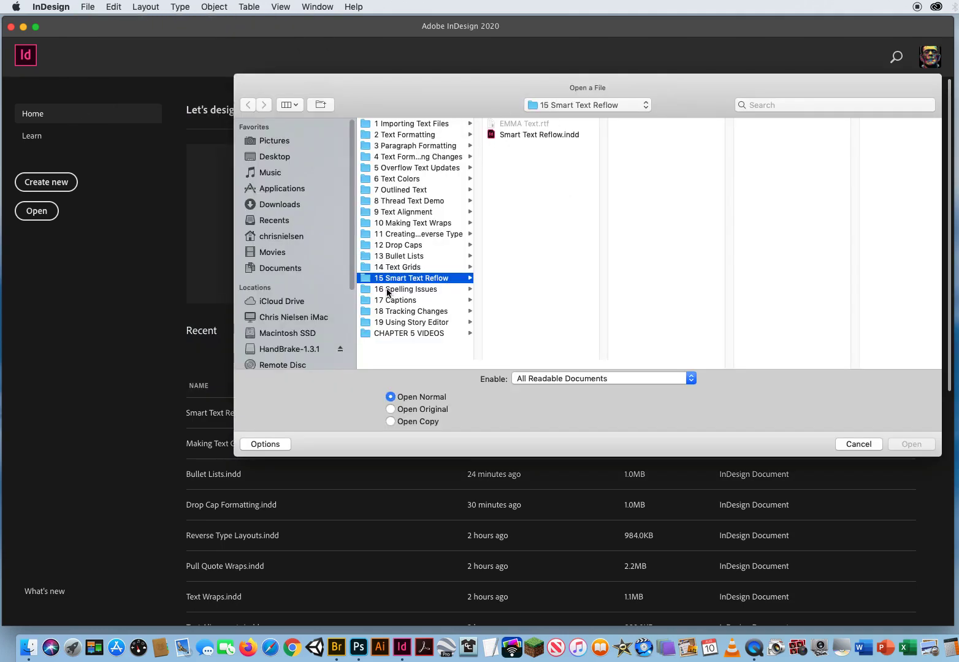
left_click(388, 291)
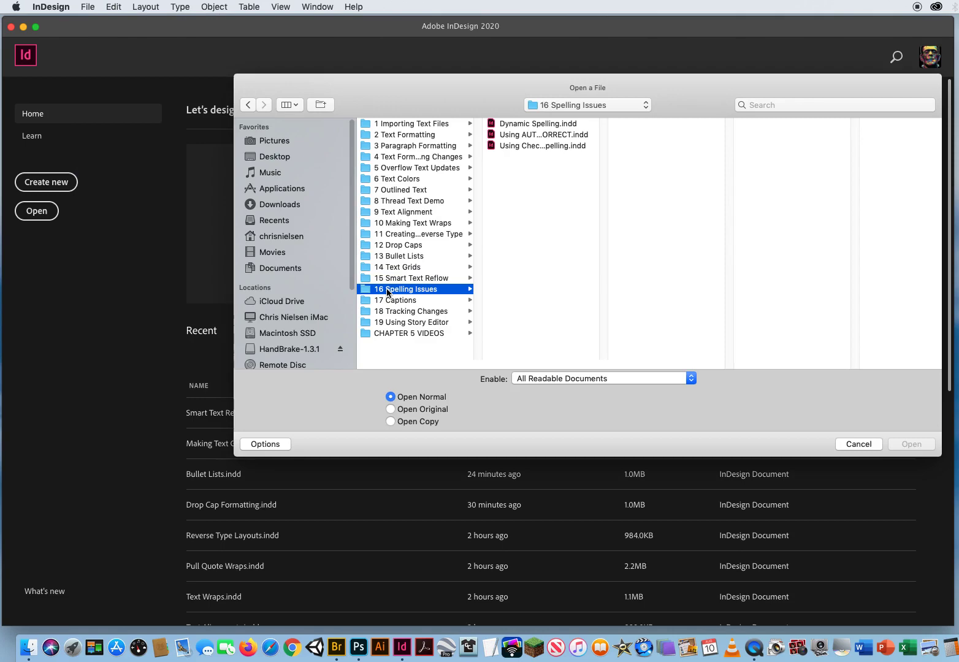
left_click(525, 126)
- Open Dynamic Spelling.indd and check Enable Dynamic Spelling in the Spelling preferences
left_click(910, 444)
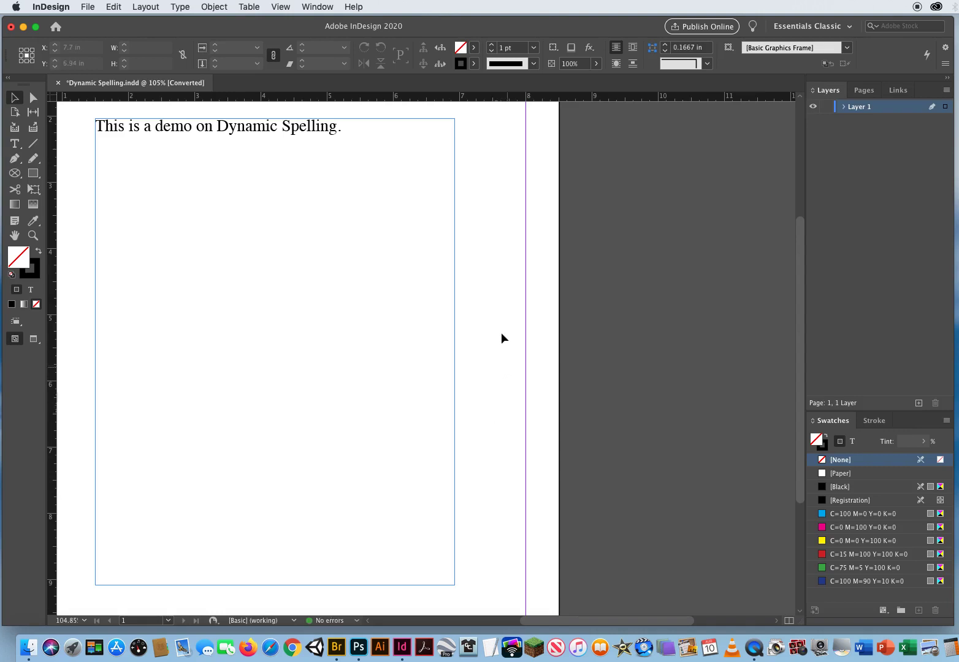
left_click_drag(224, 187, 300, 188)
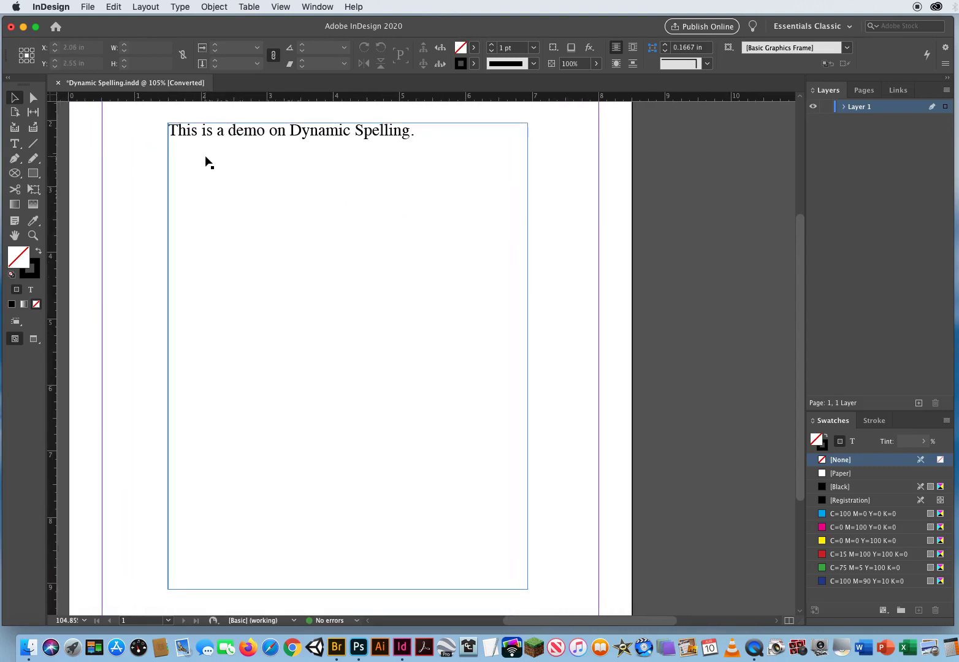
left_click(52, 7)
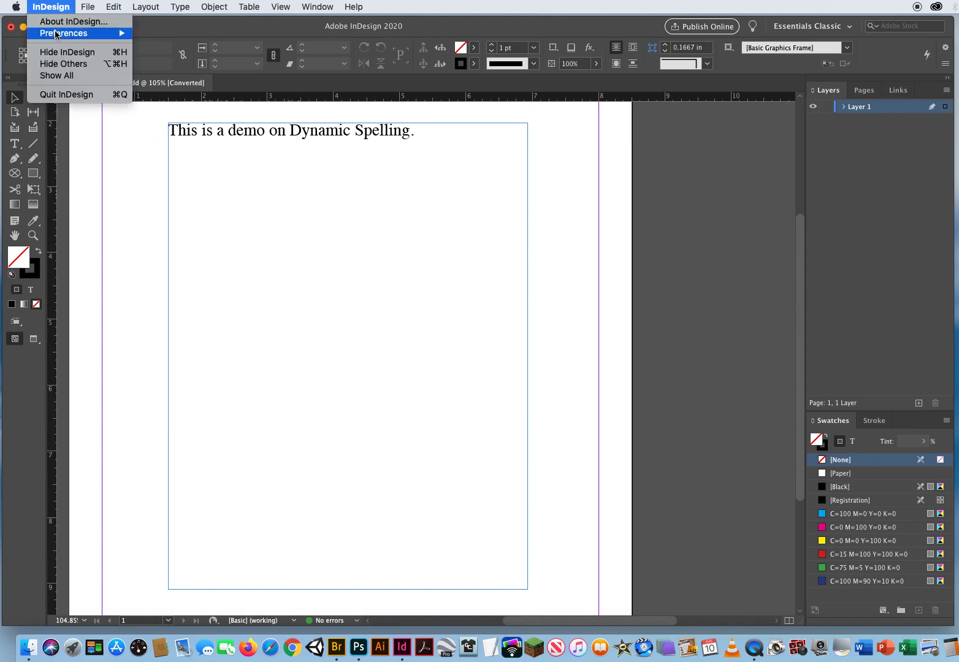
mouse_move(56, 35)
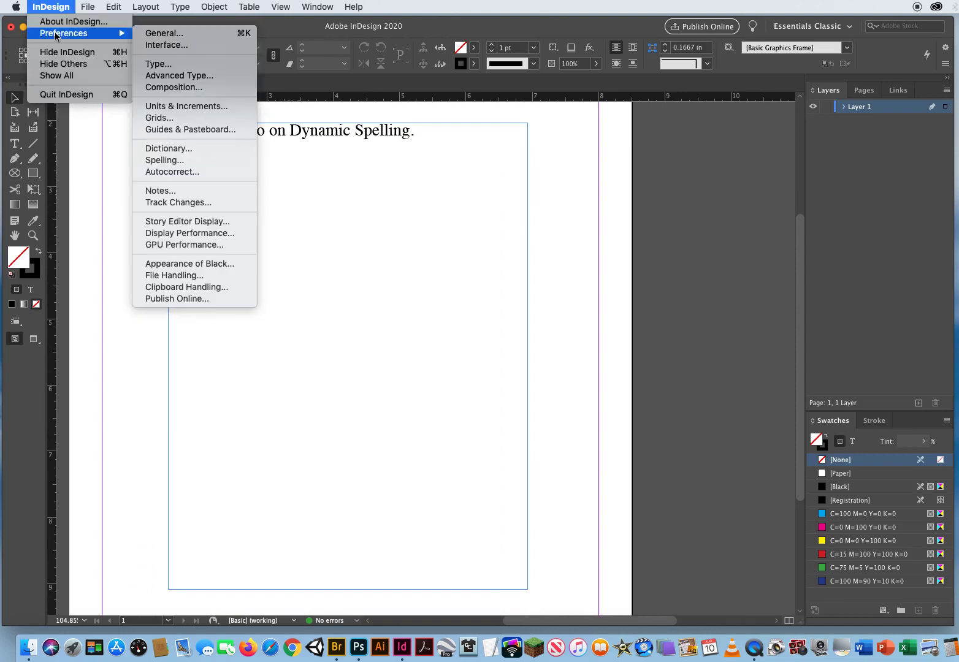
left_click(177, 160)
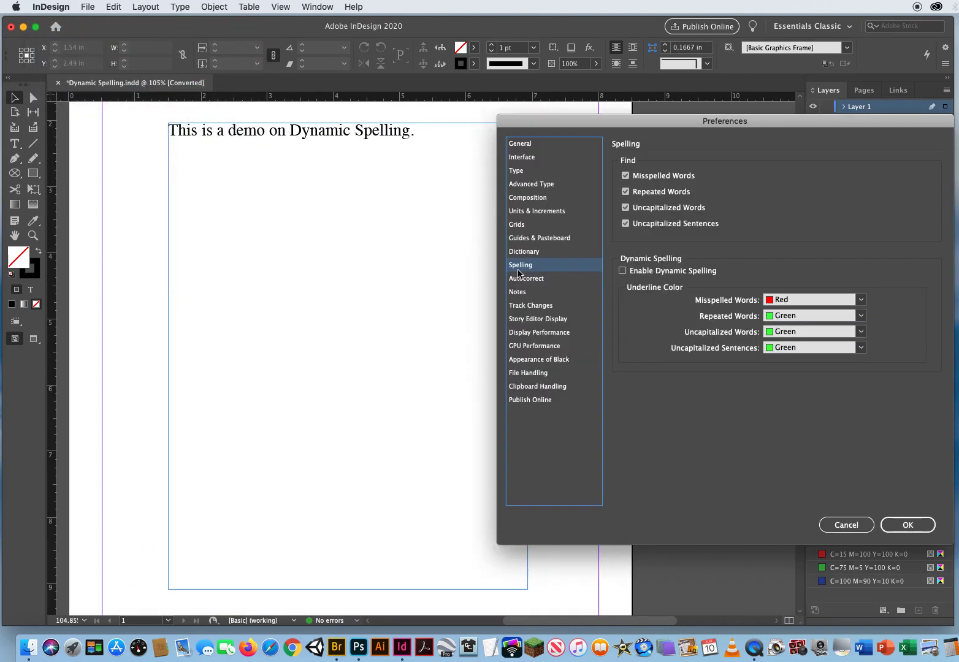
left_click_drag(626, 123, 539, 108)
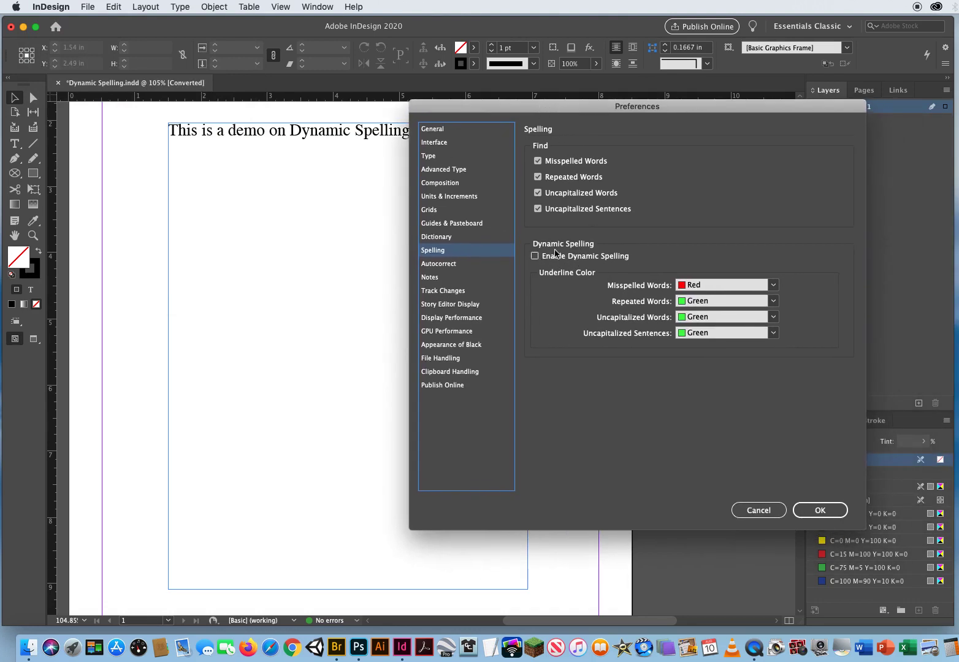
left_click(535, 256)
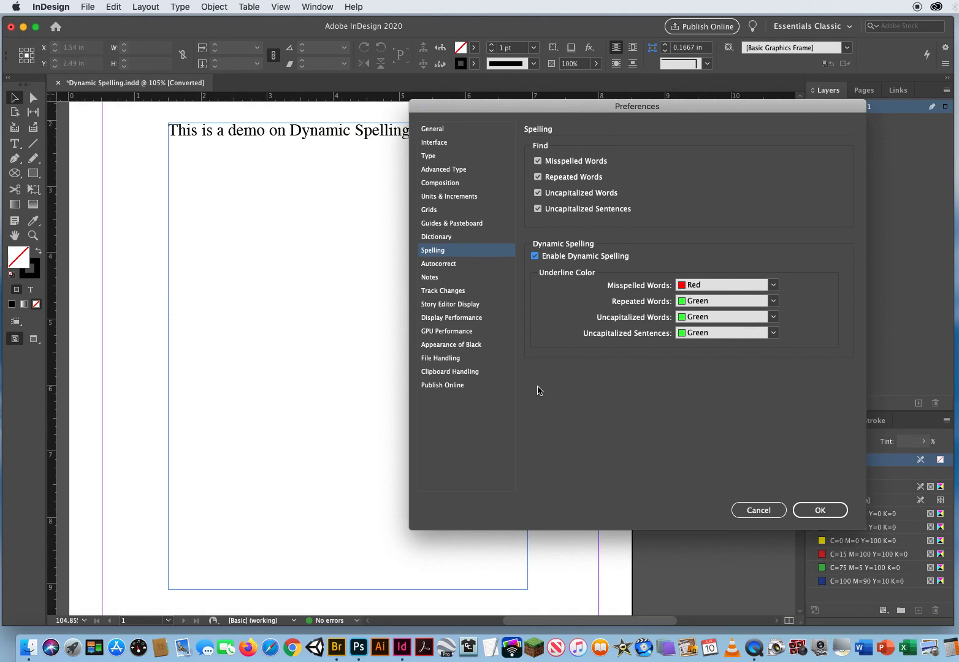
- Add a new paragraph 'This is adumo aboot speling' below the first line
left_click(817, 510)
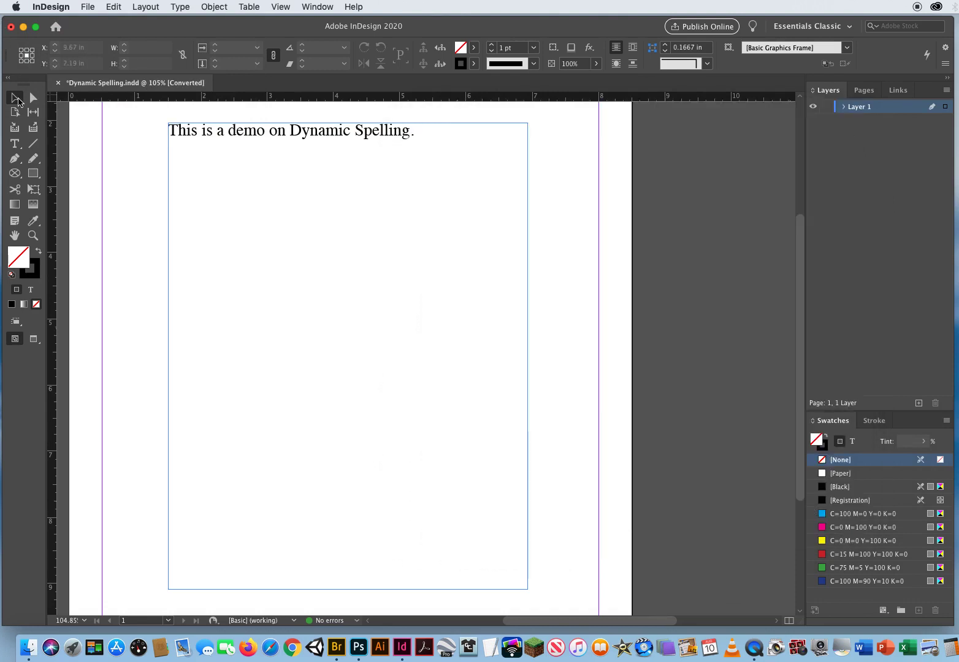
left_click(15, 144)
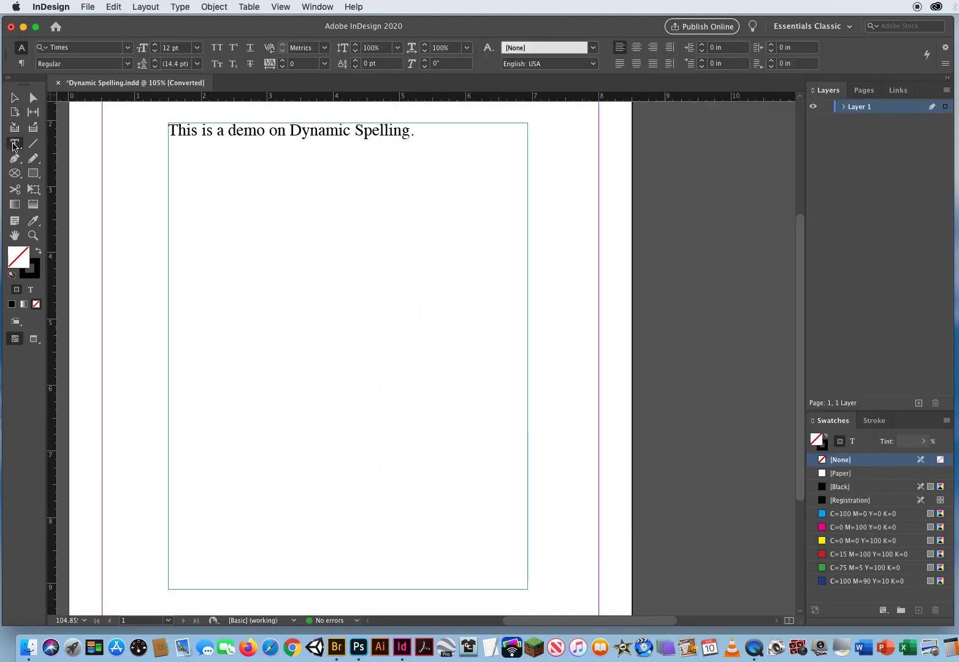
left_click(423, 136)
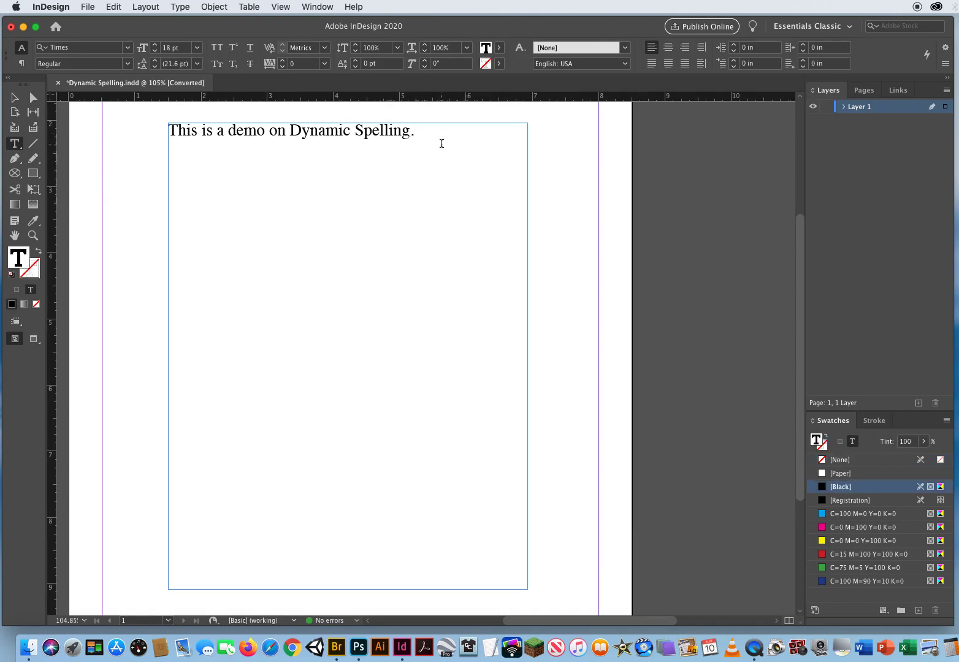
key("Return")
key("Return")
type("This is")
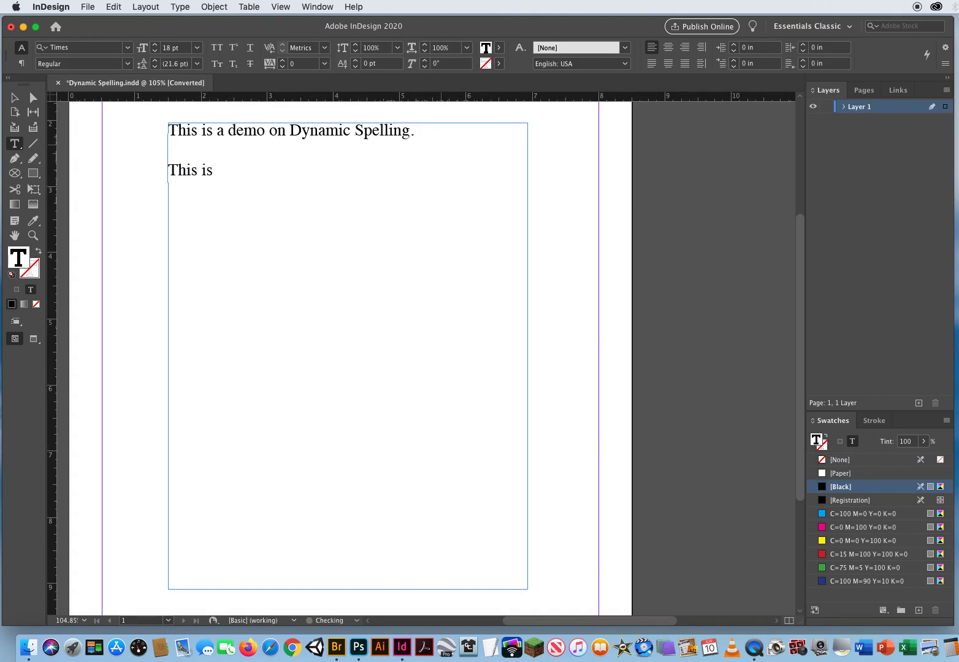
type(" adumo aboot")
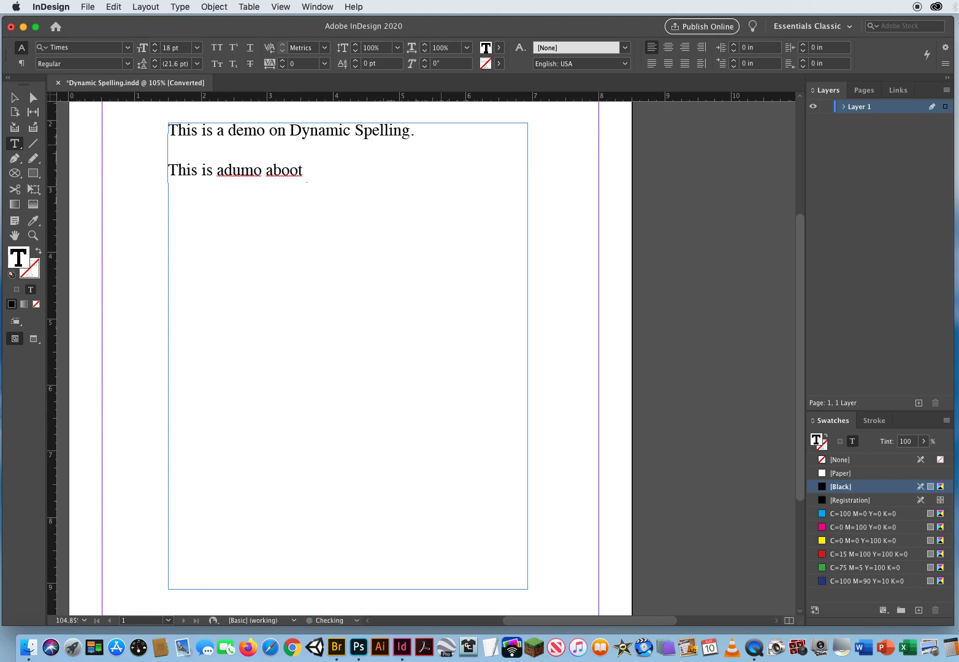
type(" speling")
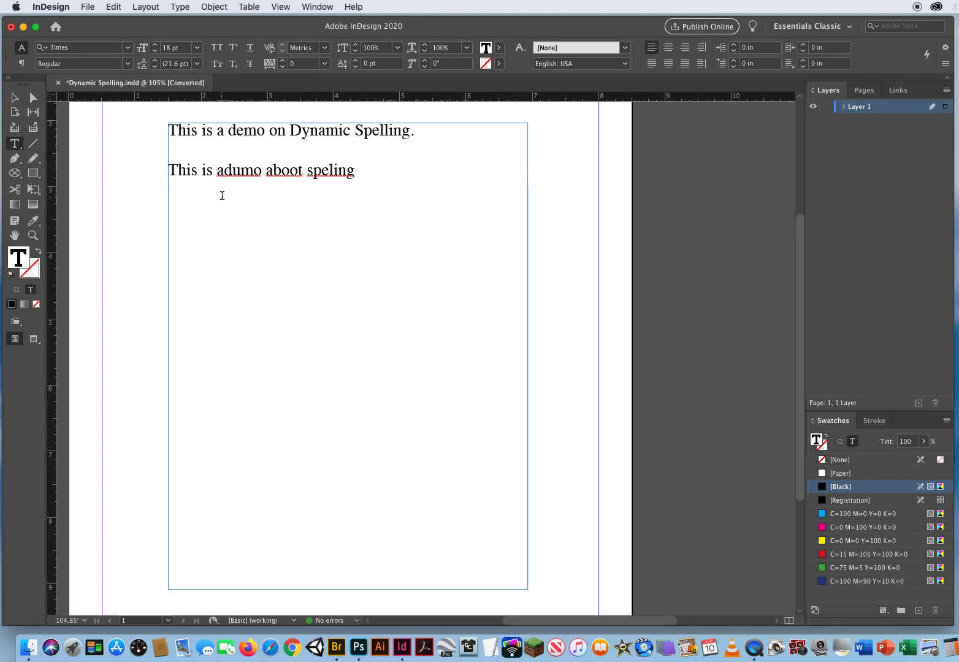
- Correct 'adumo' to 'demo', 'aboot' to 'about' and 'speling' to 'spelling'
left_click_drag(217, 170, 258, 171)
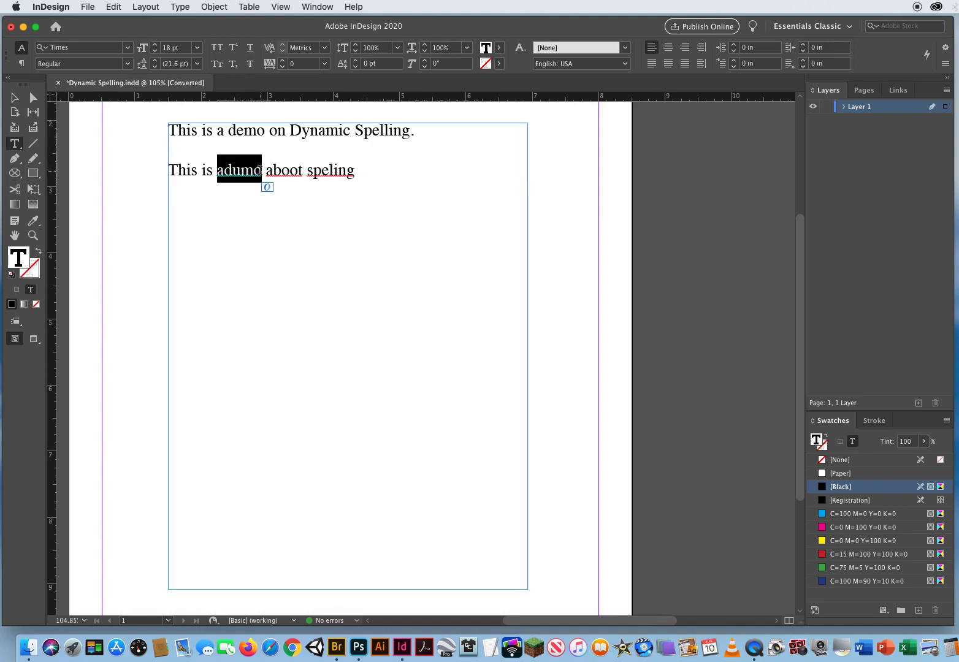
type("demo")
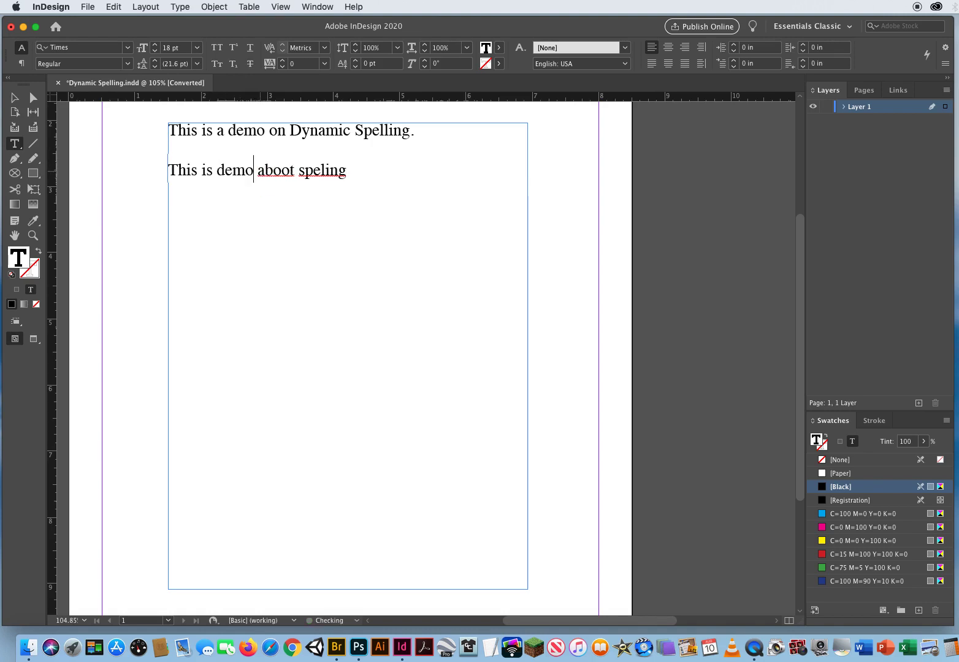
left_click_drag(279, 170, 286, 171)
type("u")
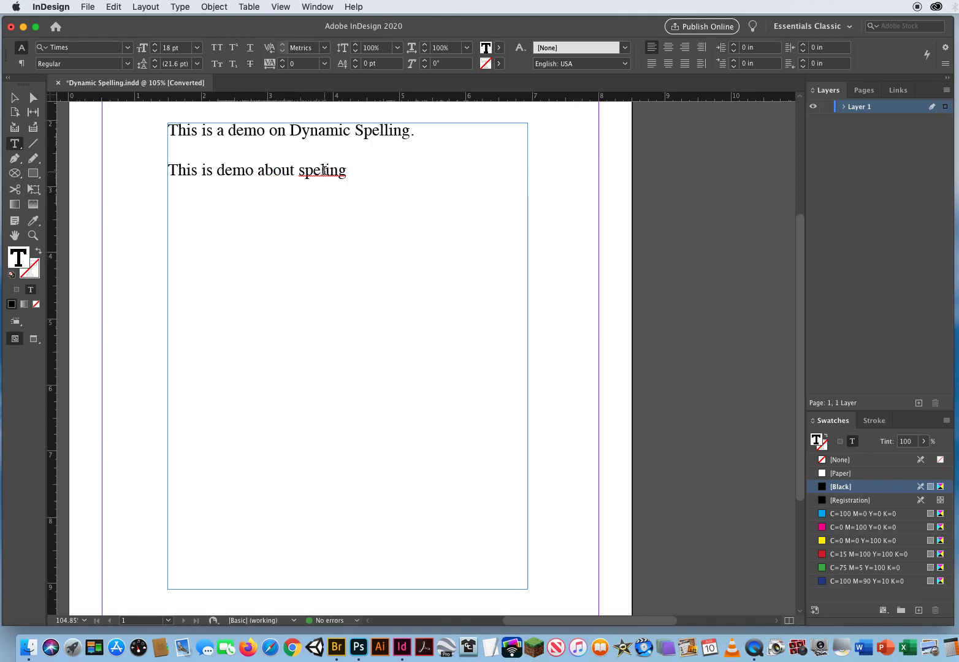
left_click(324, 170)
type("l")
left_click(352, 306)
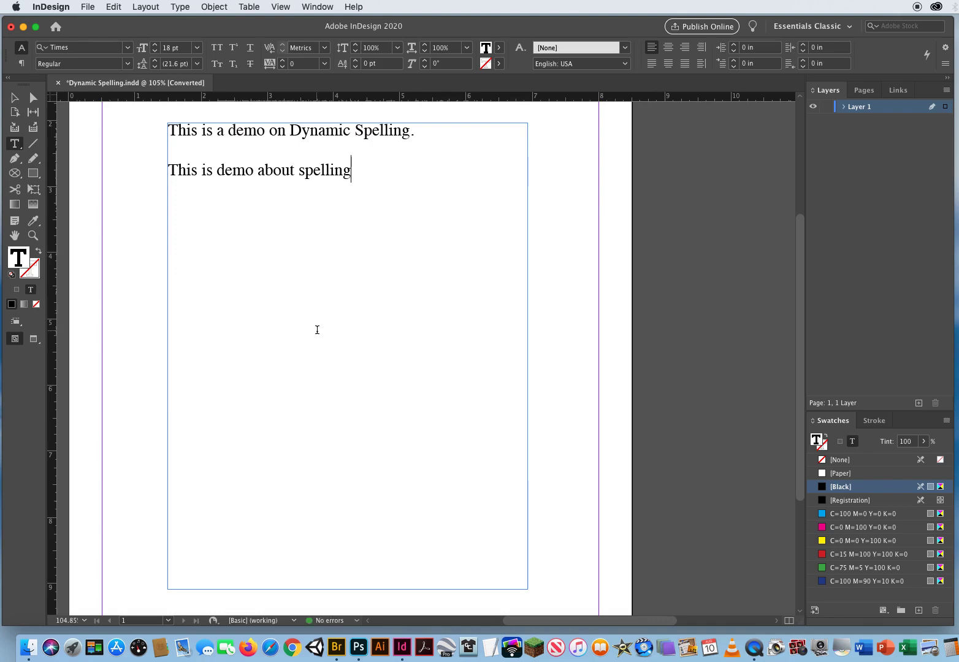
- Continue the paragraph with '. This isi a dmeo on spelling. in InDesign.'
type(".   This isi")
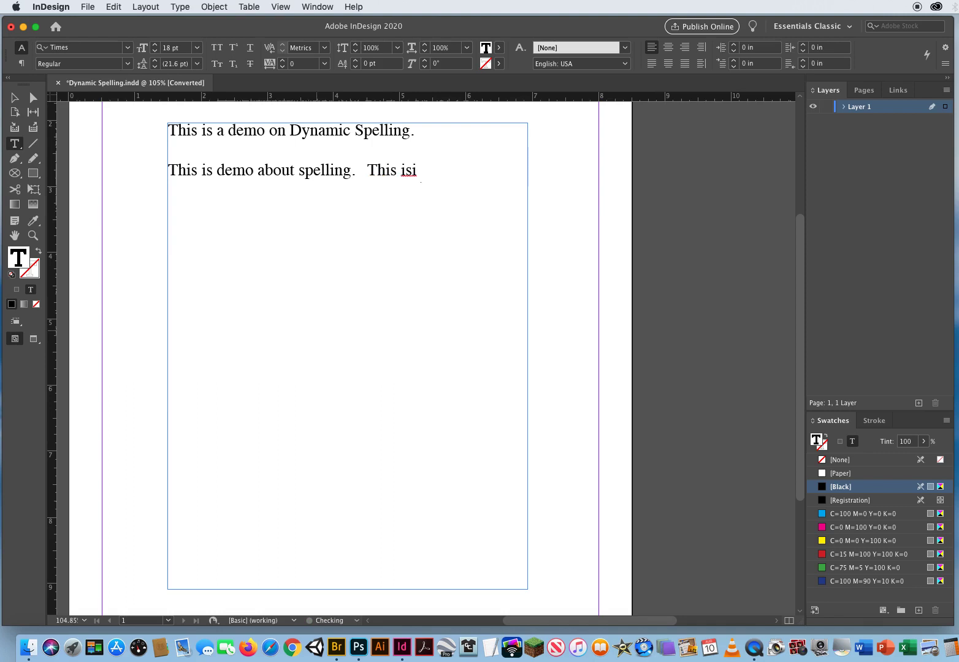
type(" a dmeo on spelling. in")
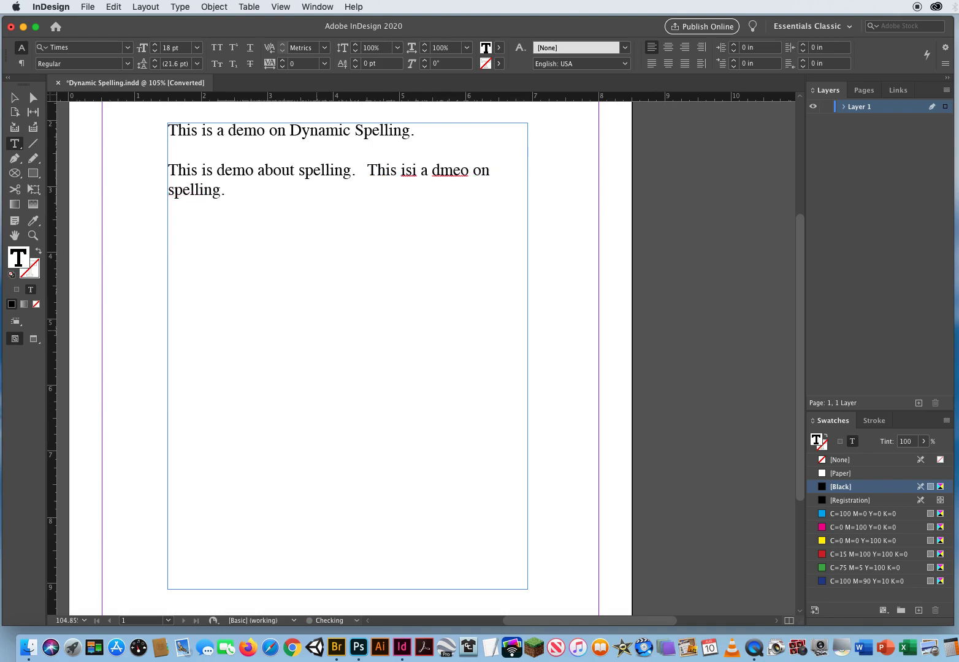
key("BackSpace")
key("BackSpace")
key("BackSpace")
key("BackSpace")
type("in")
key("BackSpace")
key("BackSpace")
key("BackSpace")
key("BackSpace")
type("InDesign.")
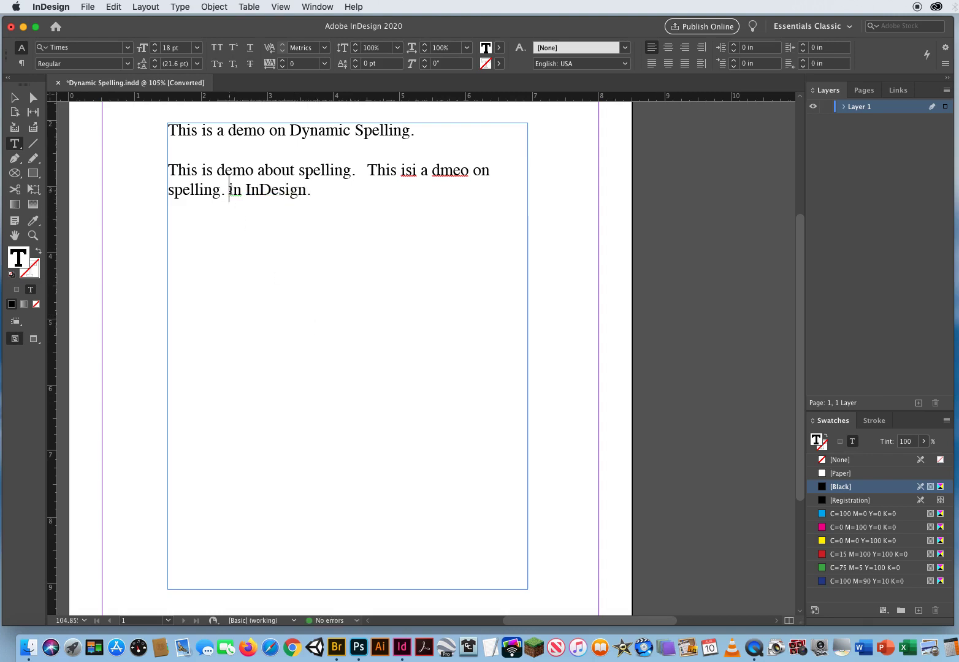
- Capitalize 'in' to 'In' after 'spelling.' and fix the case of 'This'
left_click_drag(228, 190, 241, 190)
left_click(231, 193)
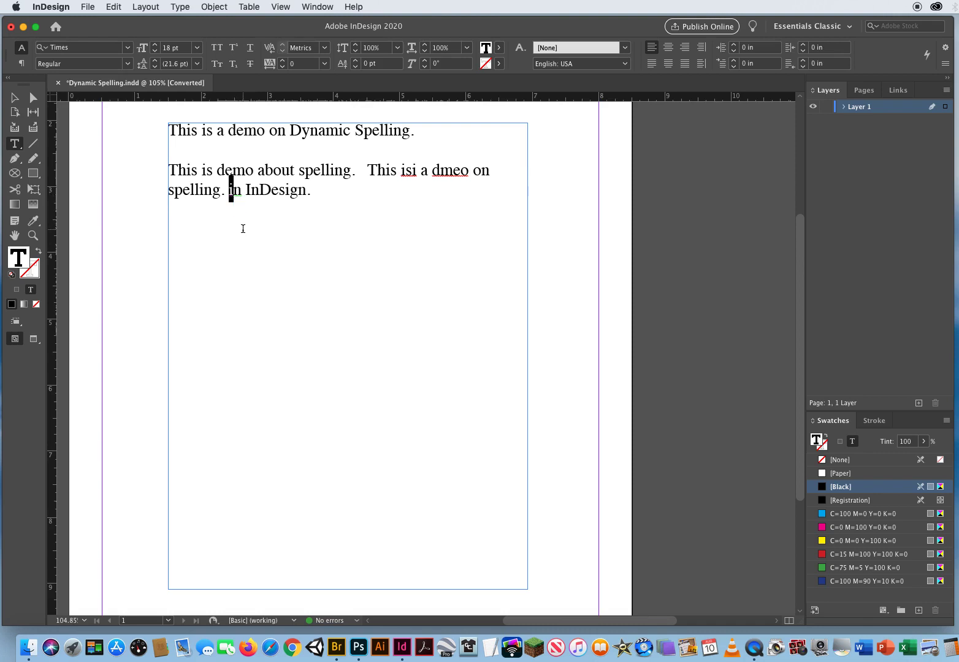
type("I")
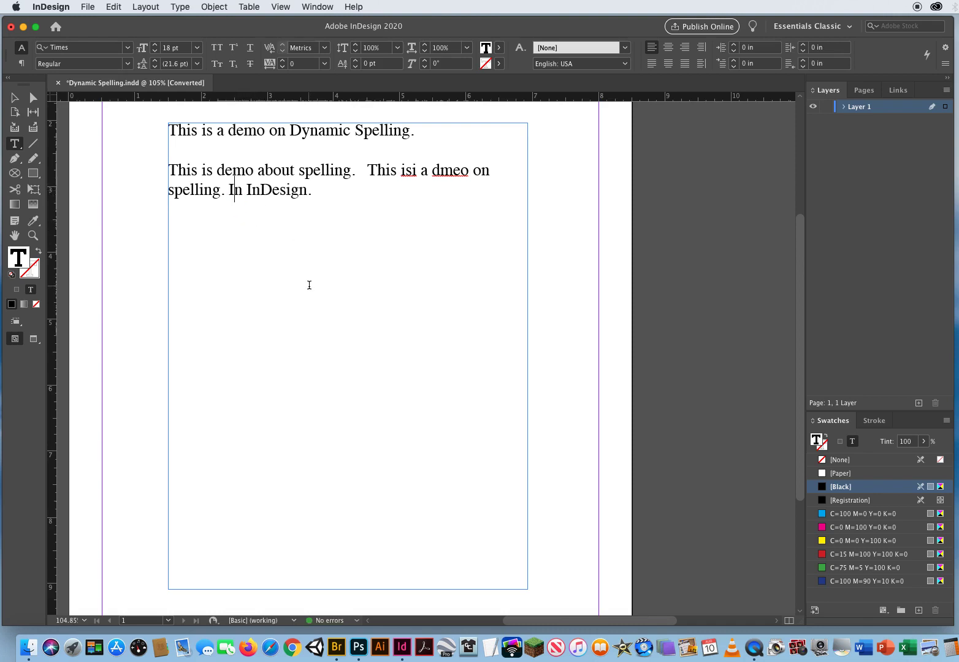
left_click_drag(367, 166, 374, 167)
type("t")
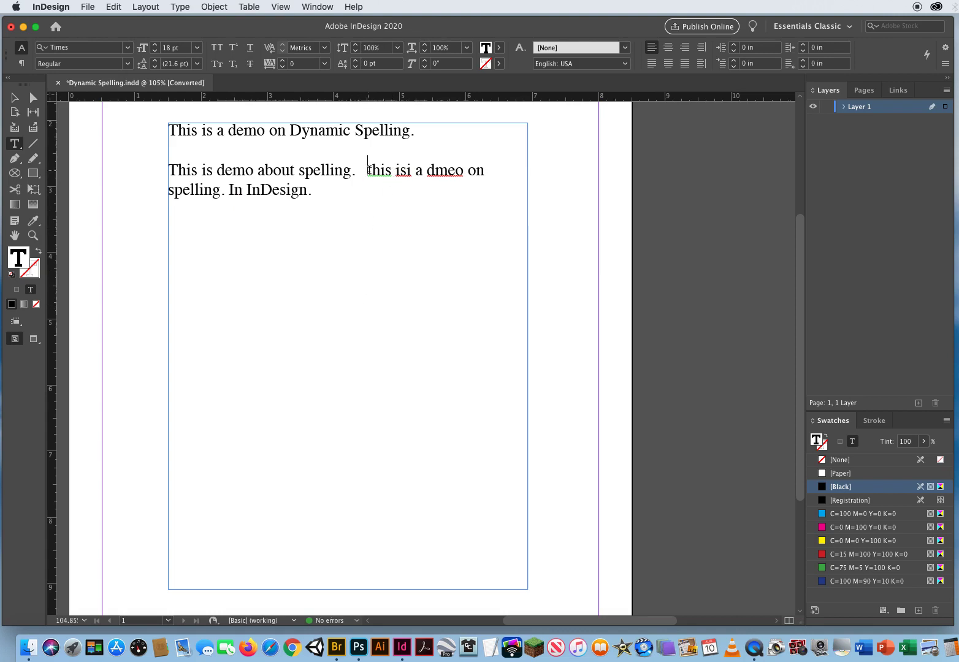
left_click_drag(368, 170, 373, 172)
type("T")
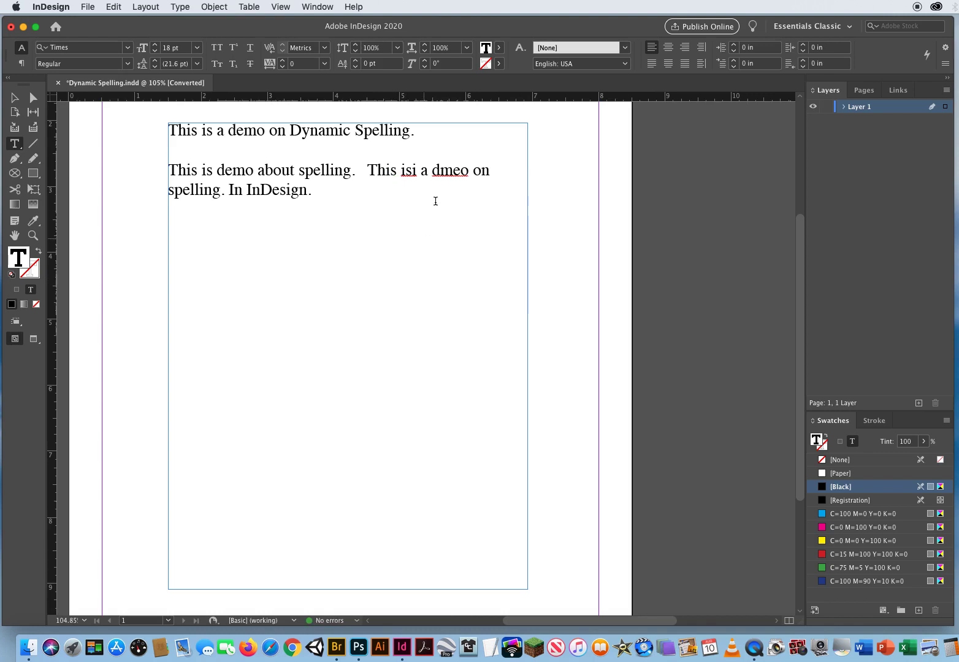
- Remove the stray i from 'isi', correct 'dmeo' to 'demo', and deselect the frame
left_click_drag(411, 170, 455, 172)
key("BackSpace")
type("emo")
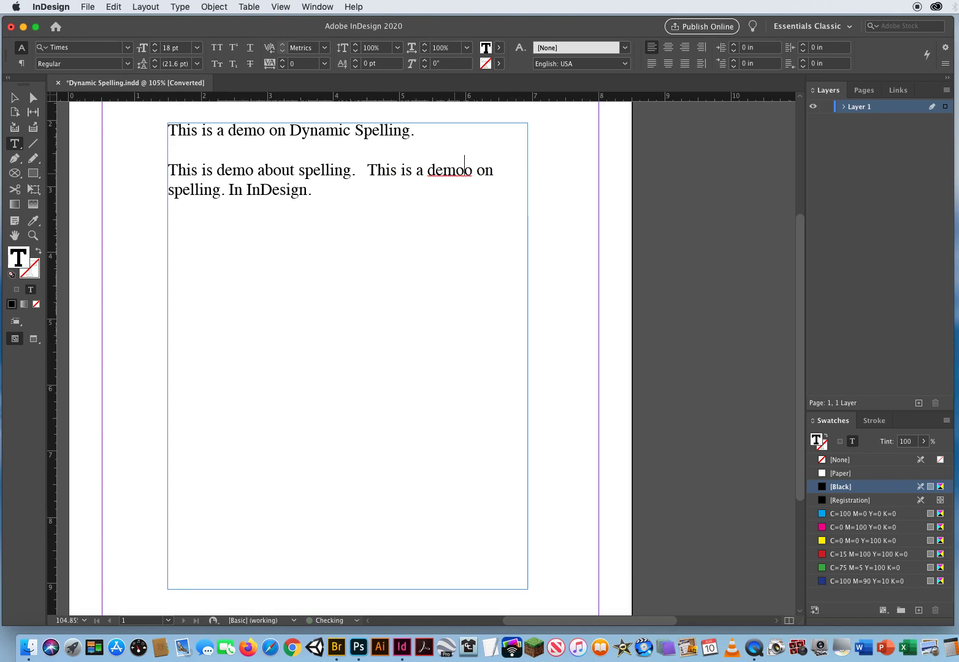
key("Delete")
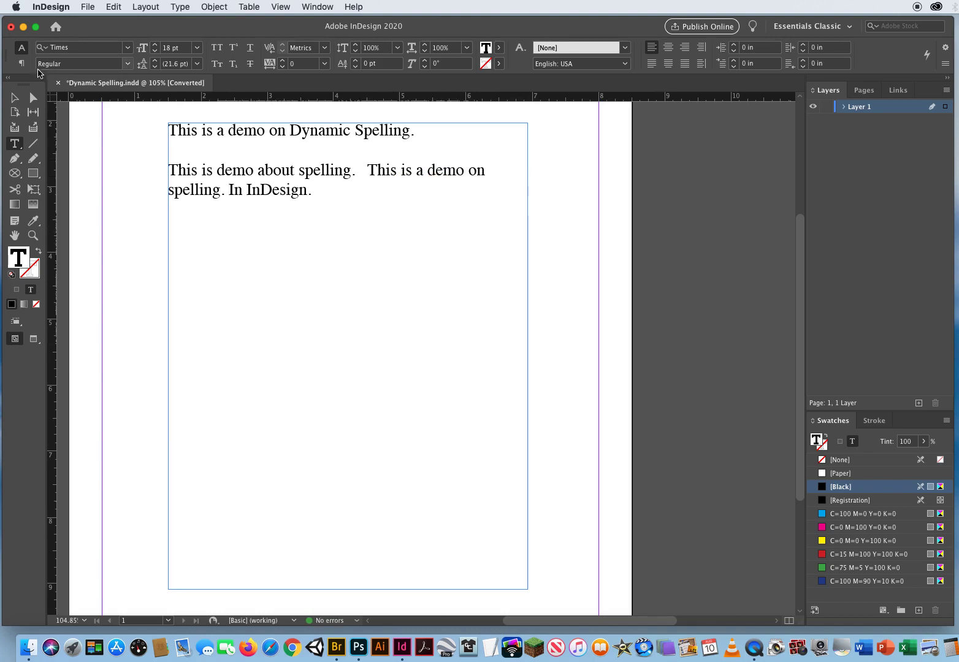
key("Escape")
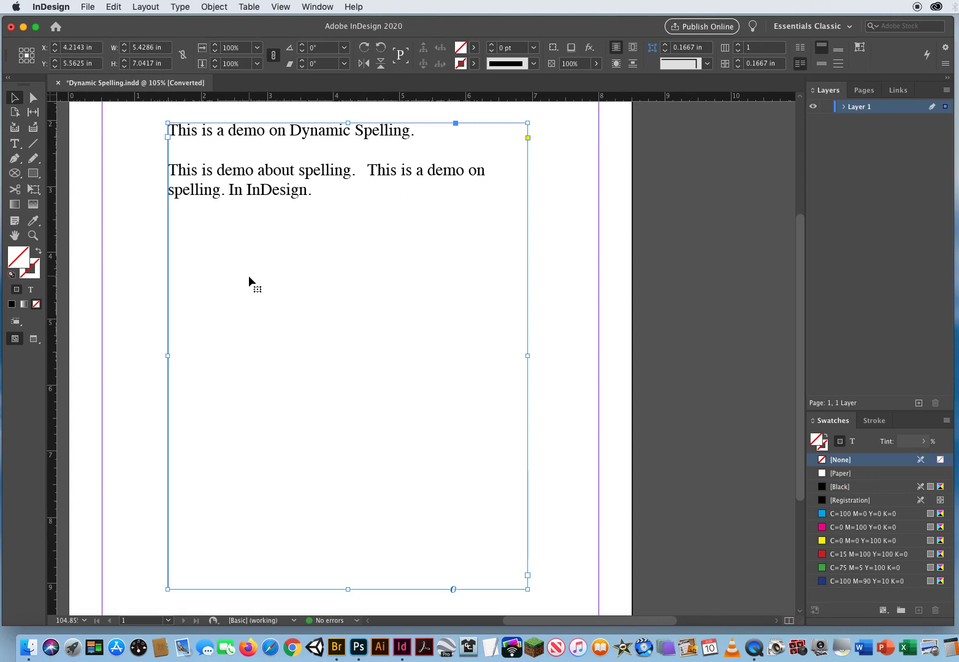
left_click(132, 166)
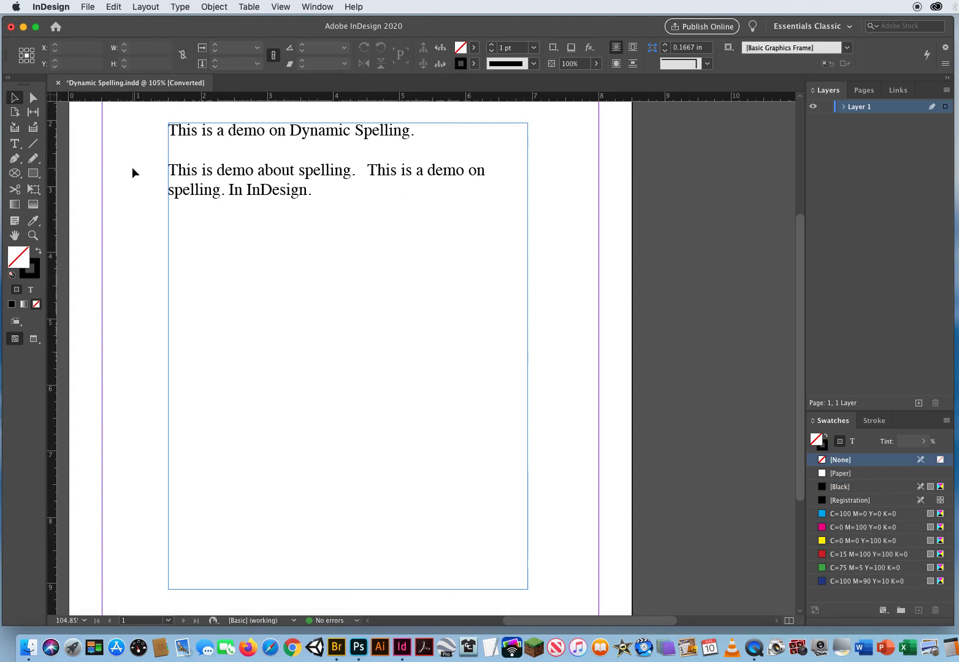
- Discard changes to Dynamic Spelling.indd, then open Using AUTO CORRECT.indd via File > Open
left_click(58, 85)
left_click(490, 343)
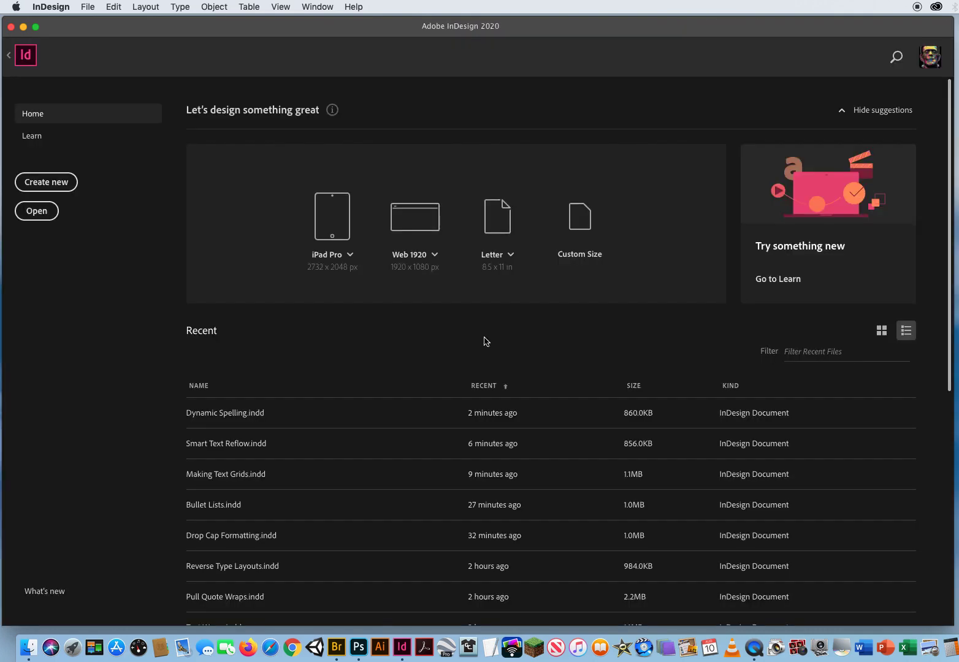
left_click(87, 7)
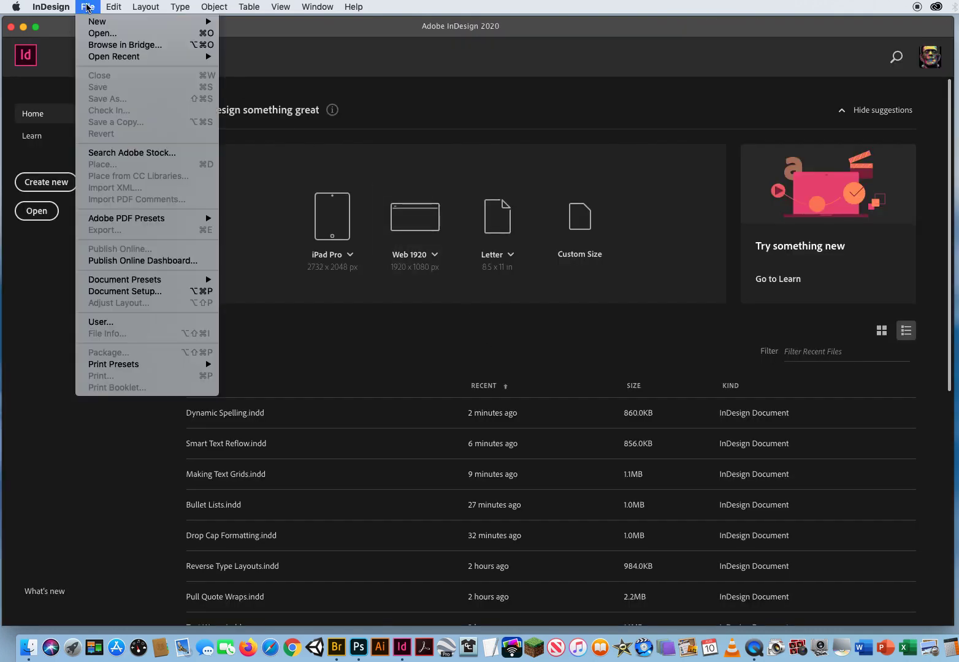
left_click(93, 34)
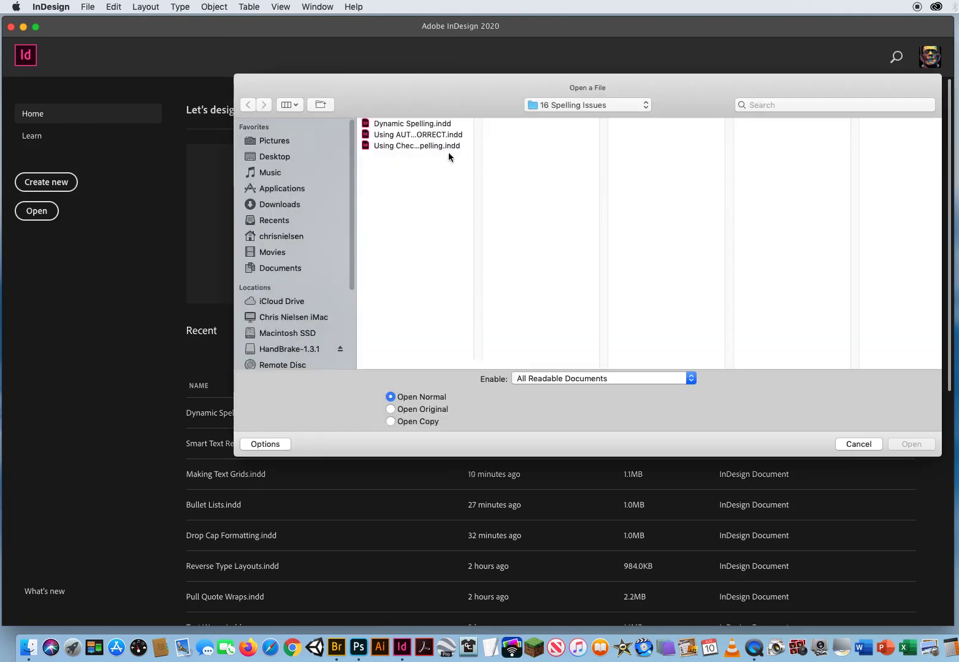
left_click(405, 135)
left_click(912, 450)
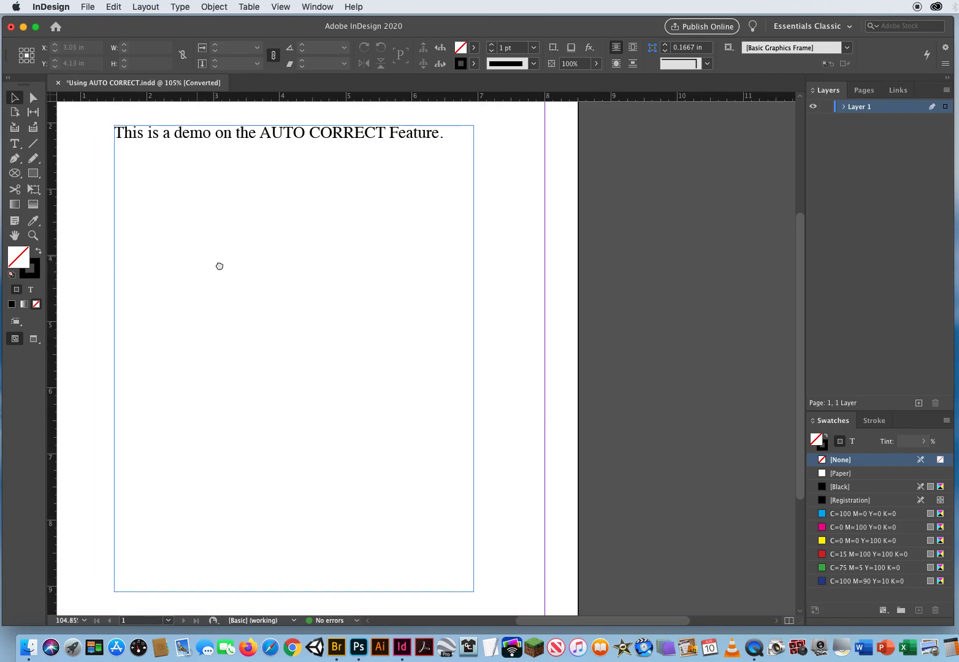
- Check Enable Autocorrect on the Autocorrect page of Preferences
left_click(52, 7)
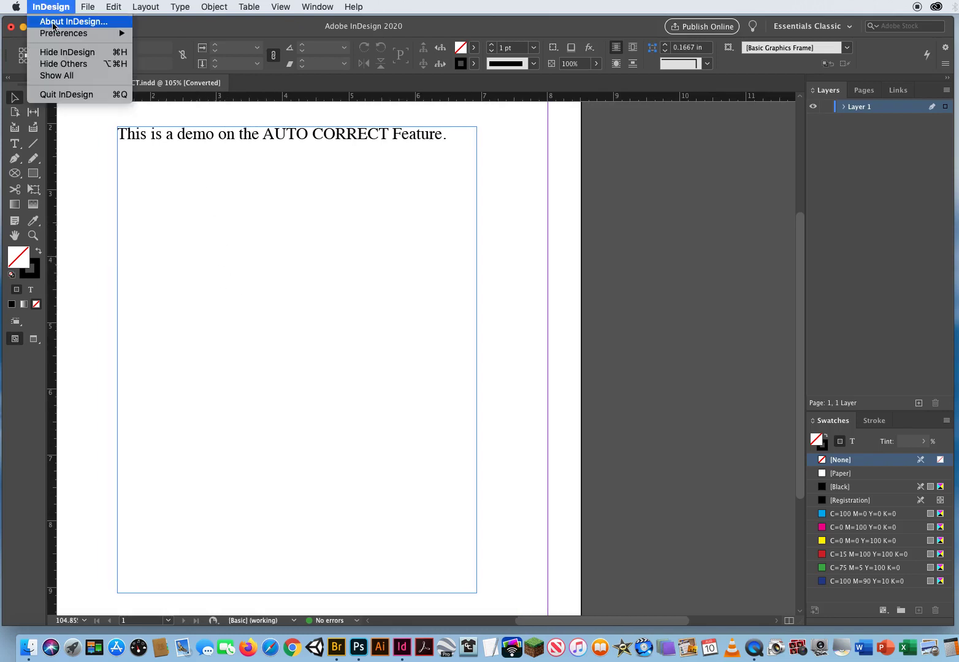
mouse_move(53, 34)
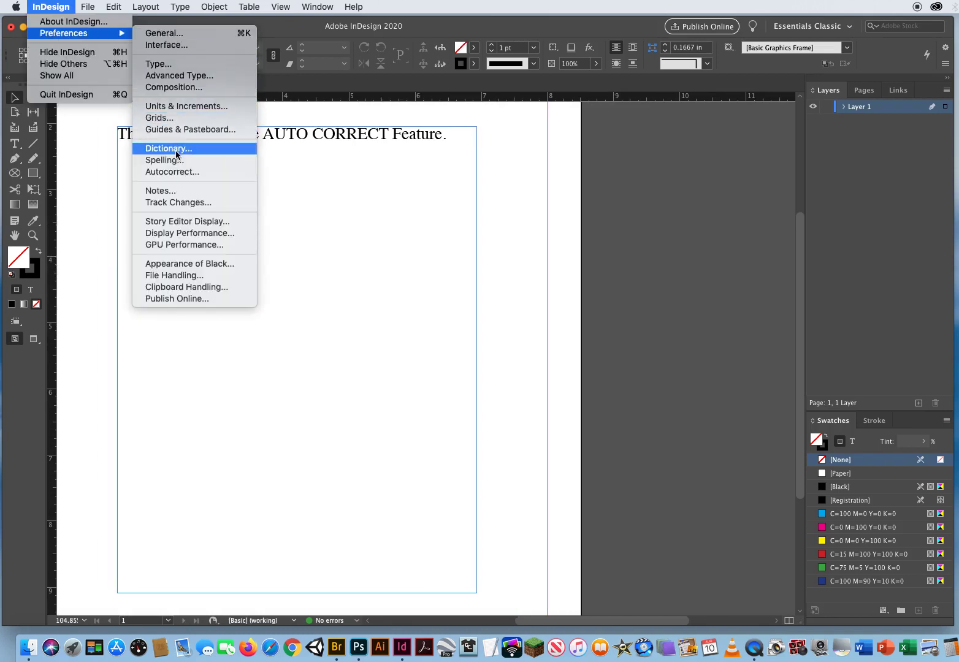
left_click(174, 173)
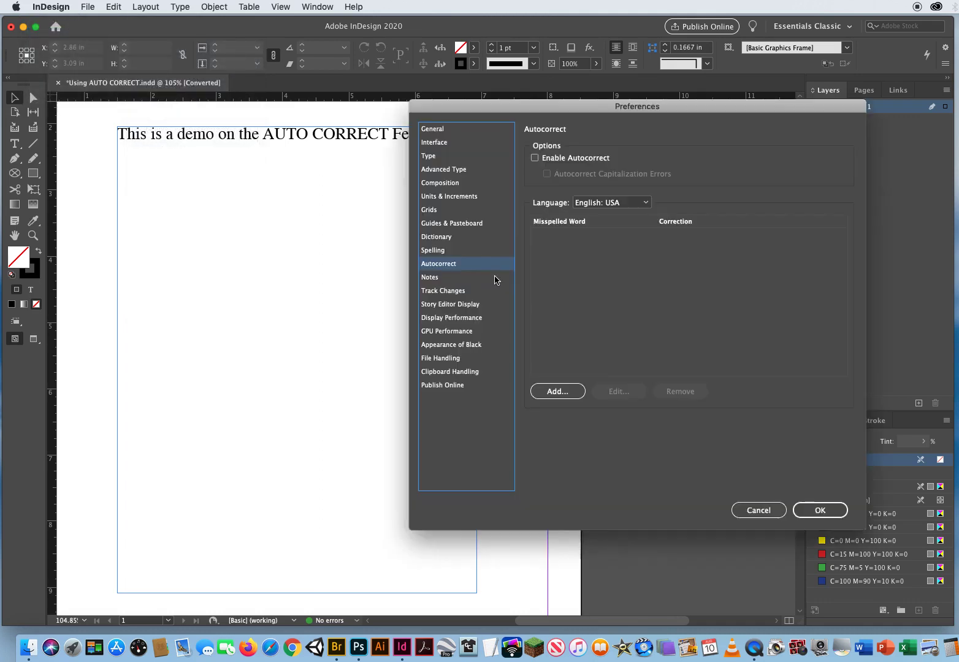
left_click(535, 158)
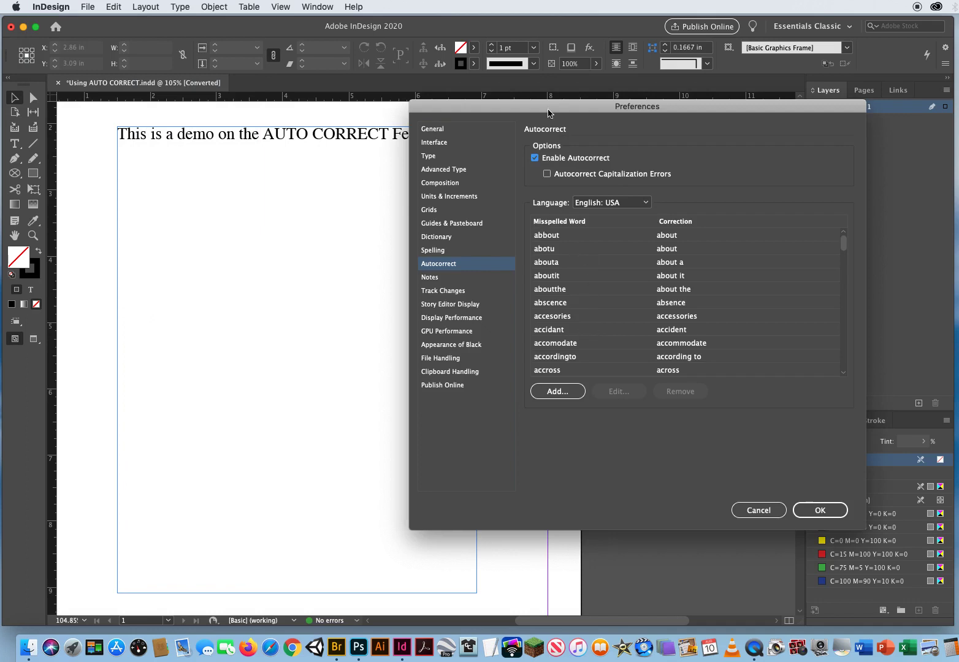
left_click_drag(547, 109, 355, 161)
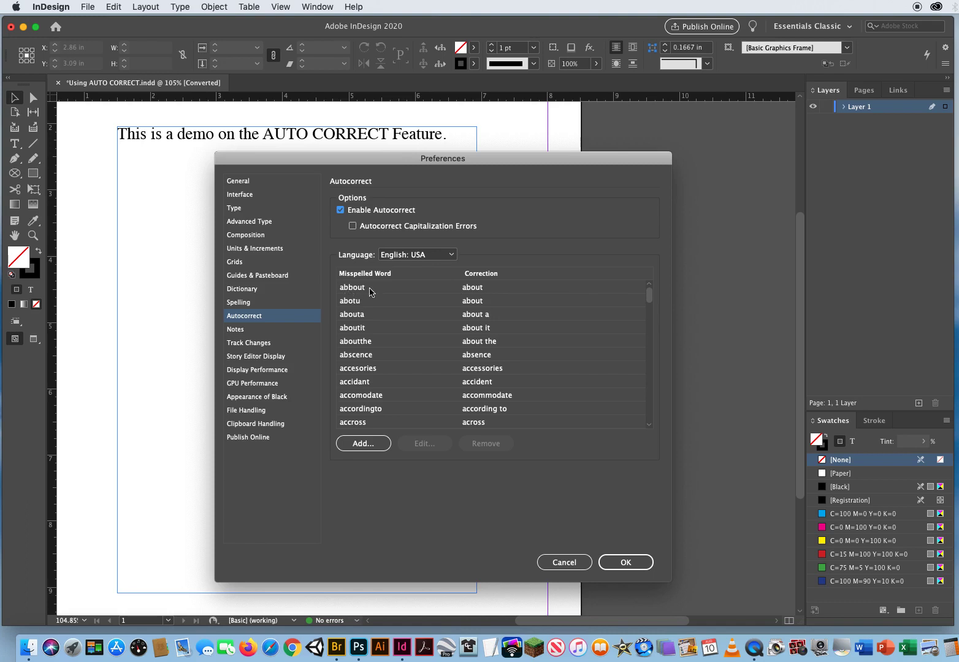
- Type a new paragraph 'This is a demo abbout InDesign That was an acccident' after 'Feature.'
left_click(625, 562)
left_click(15, 144)
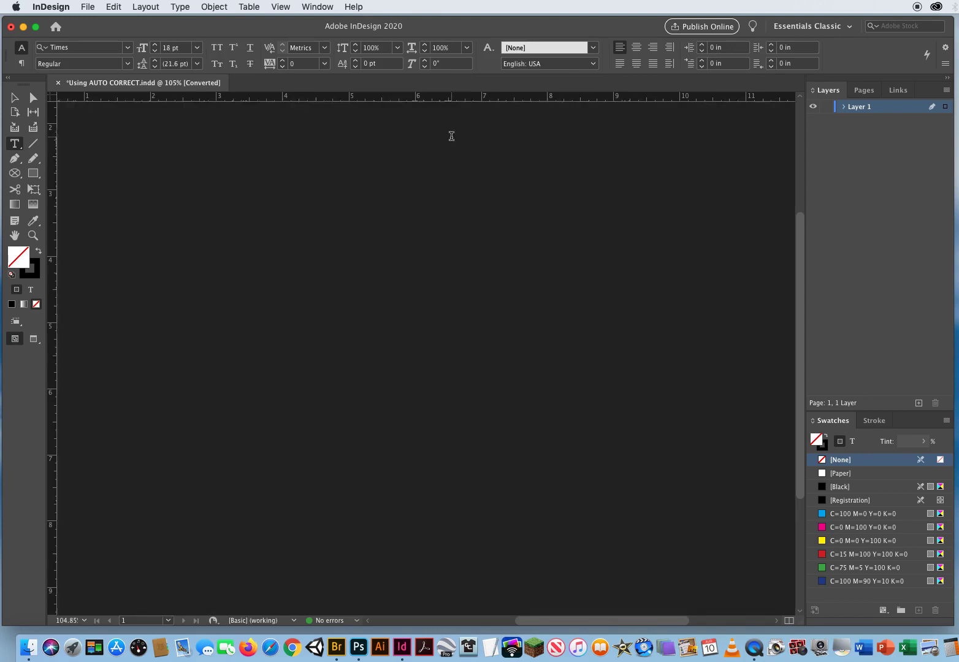
left_click(450, 135)
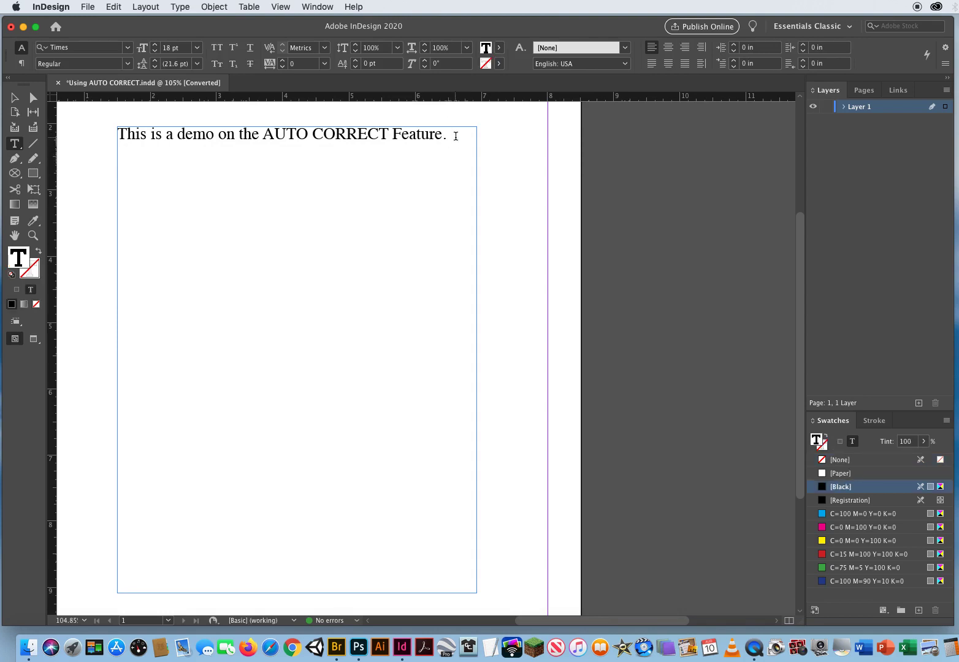
key("Return")
key("Return")
type("This is a d")
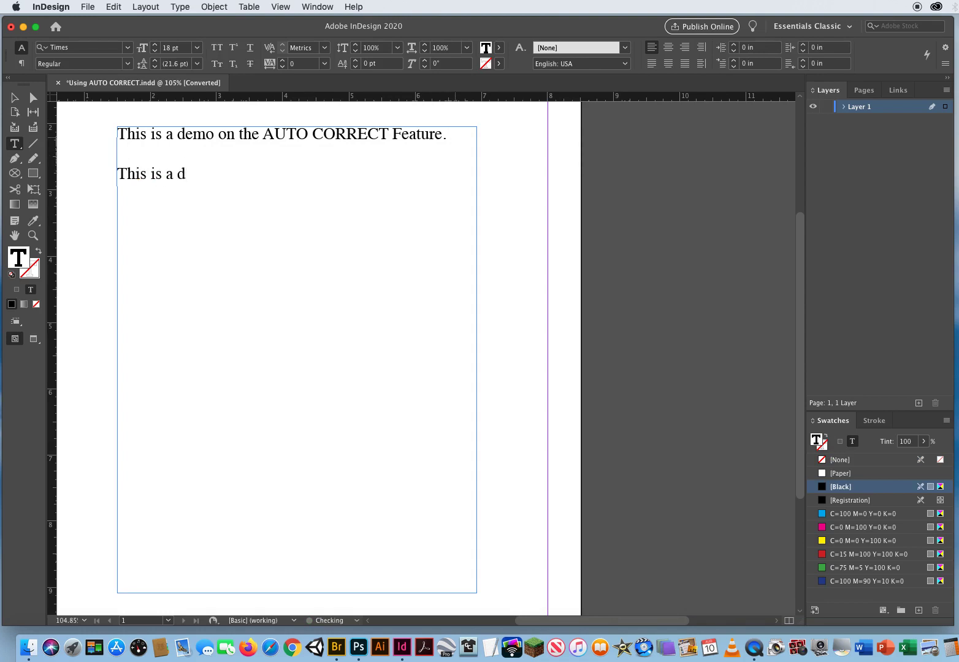
type("mo")
key("BackSpace")
key("BackSpace")
type("emo abbout ")
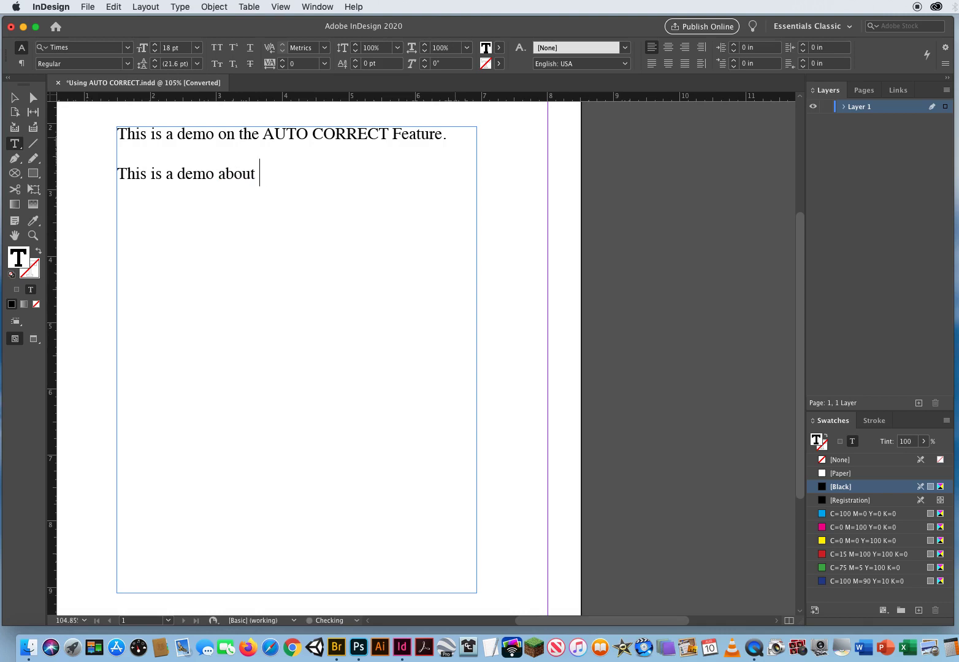
type("InDesign.")
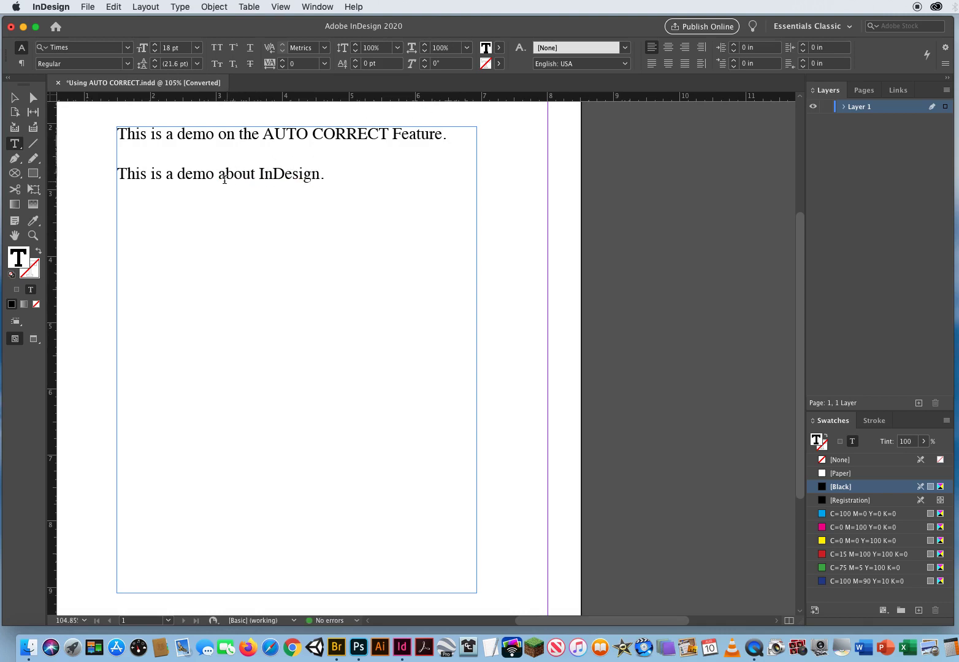
type("  That was a")
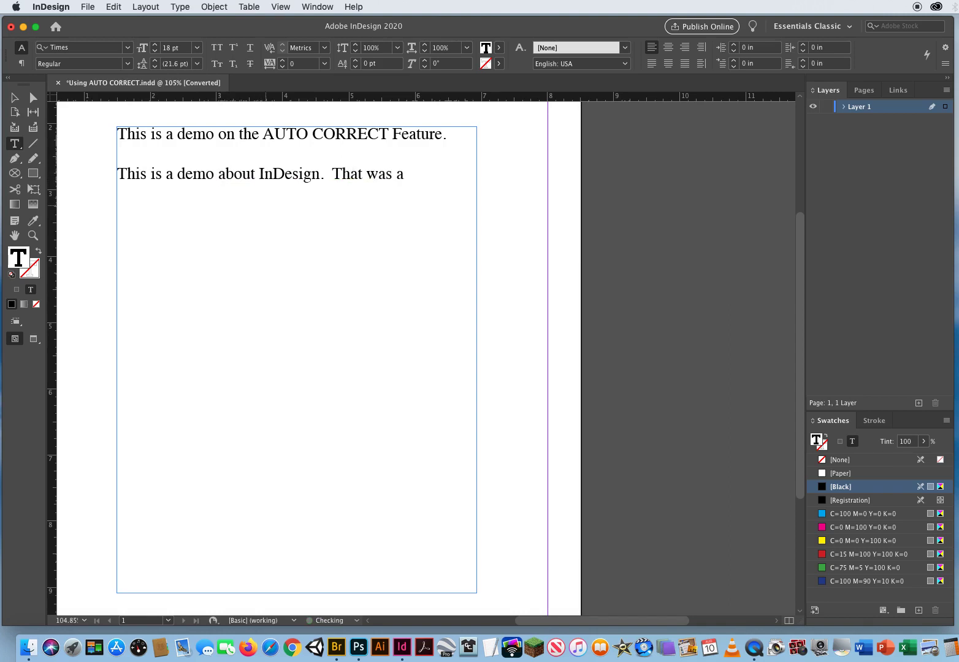
type("n acccident")
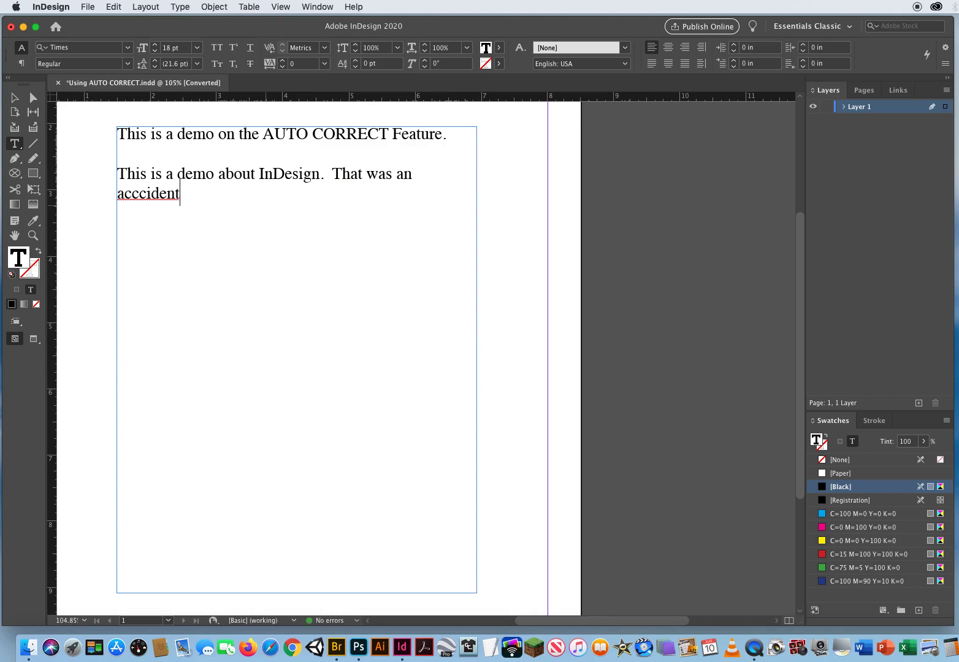
- Remove the extra c from 'acccident' and deselect the text frame
left_click(142, 195)
key("BackSpace")
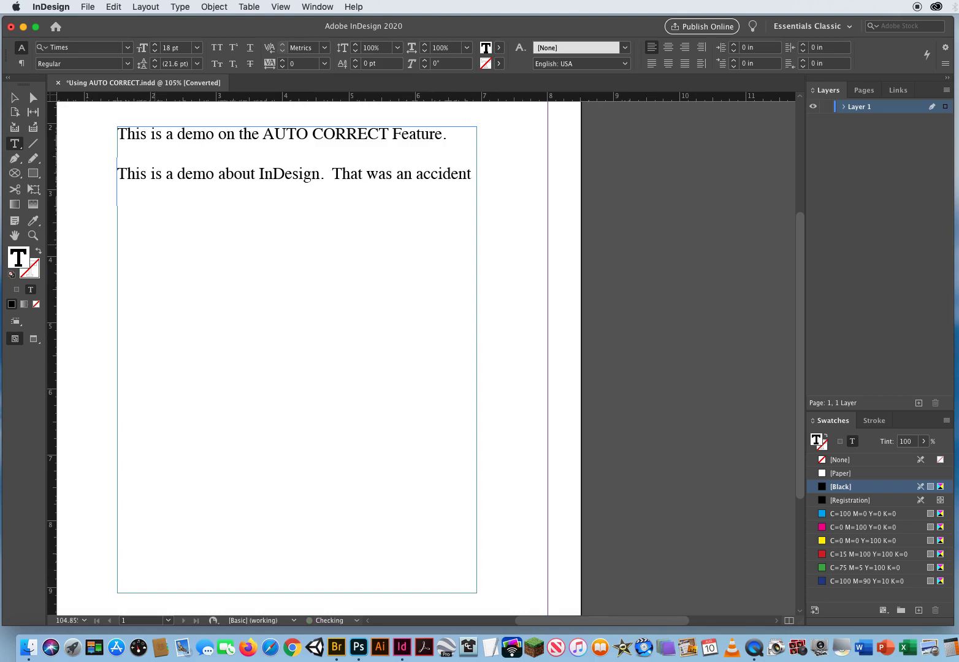
left_click(14, 97)
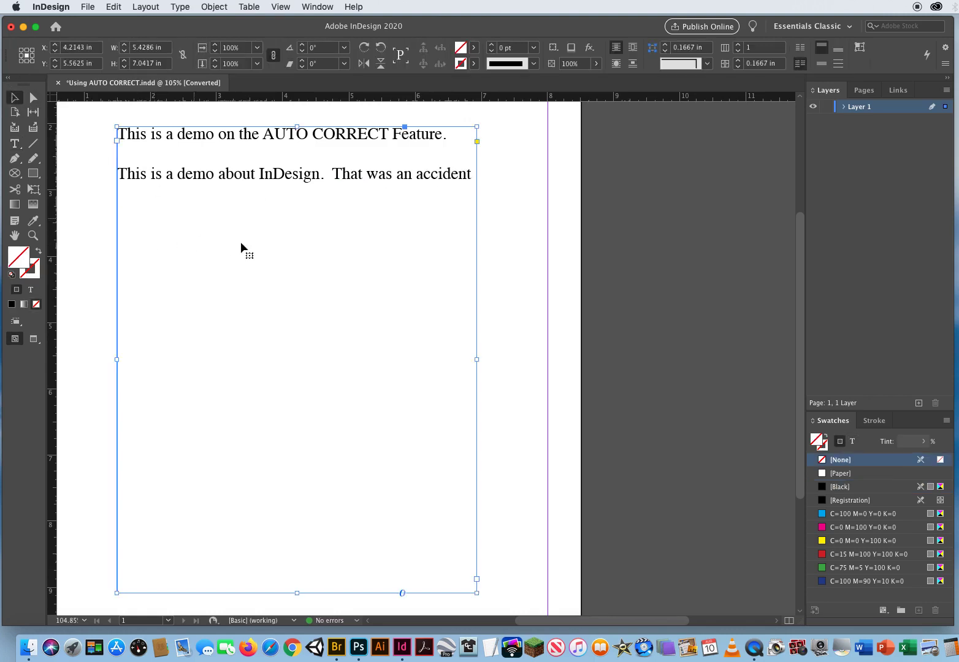
left_click(501, 226)
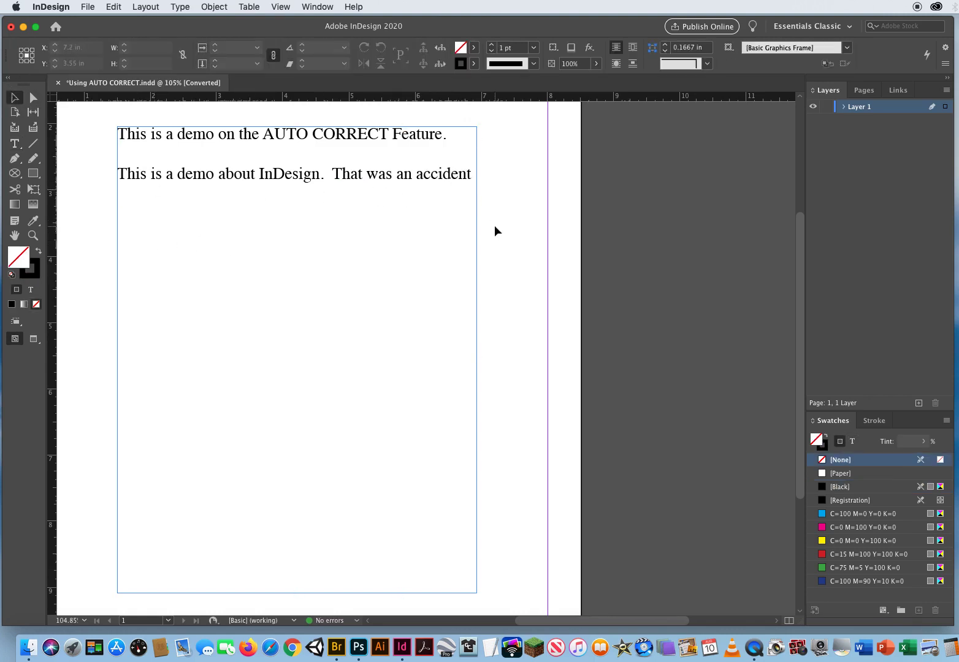
left_click(53, 7)
- Add an Autocorrect entry replacing 'id' with 'InDesign' and close Preferences
mouse_move(57, 37)
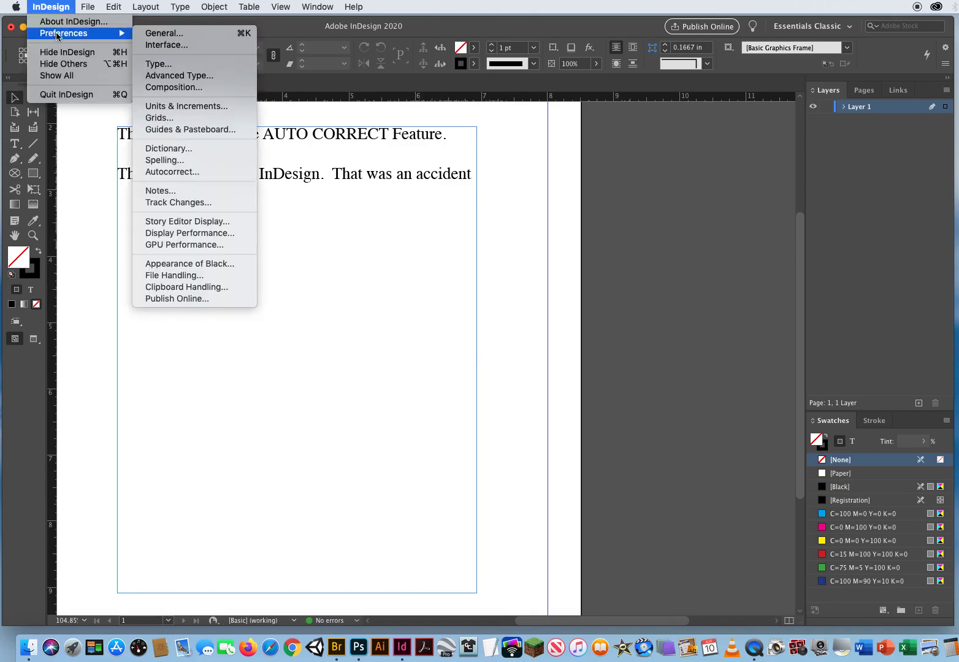
left_click(179, 172)
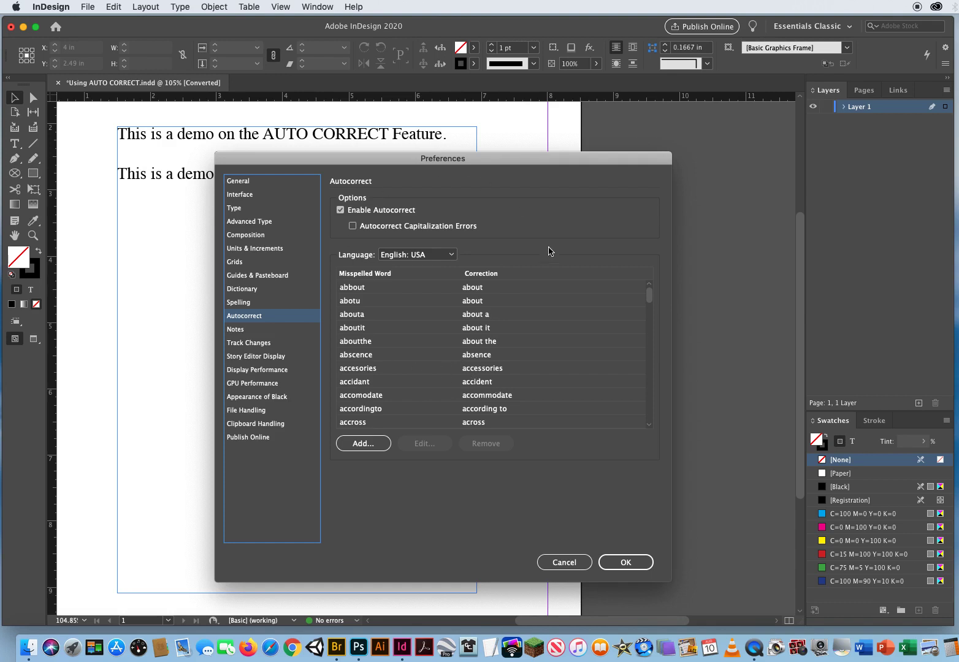
mouse_move(652, 298)
left_mouse_down()
mouse_move(644, 345)
mouse_move(646, 287)
left_mouse_up()
left_click(361, 443)
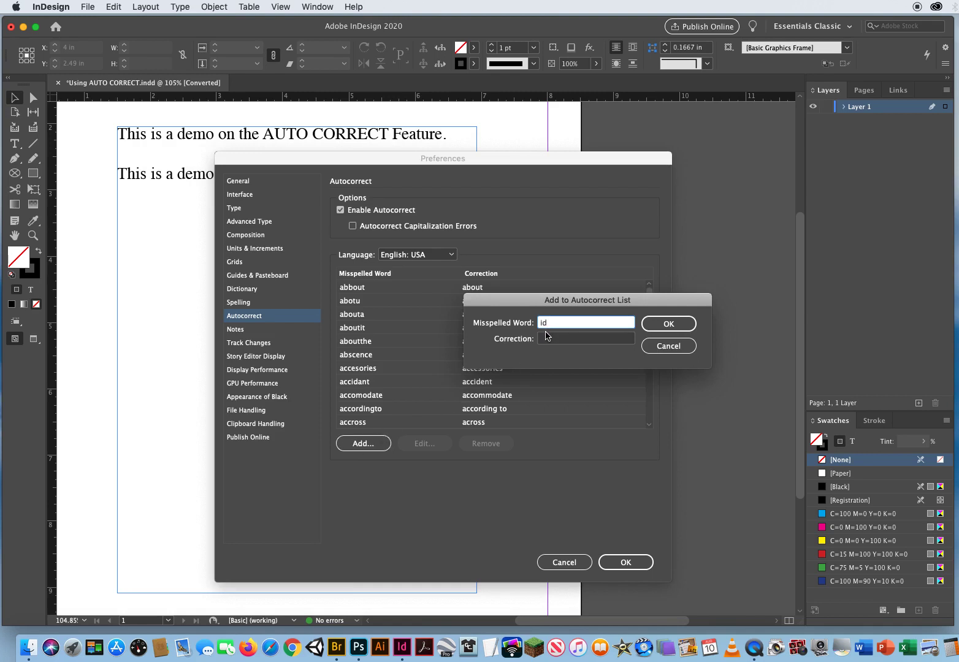
left_click(550, 339)
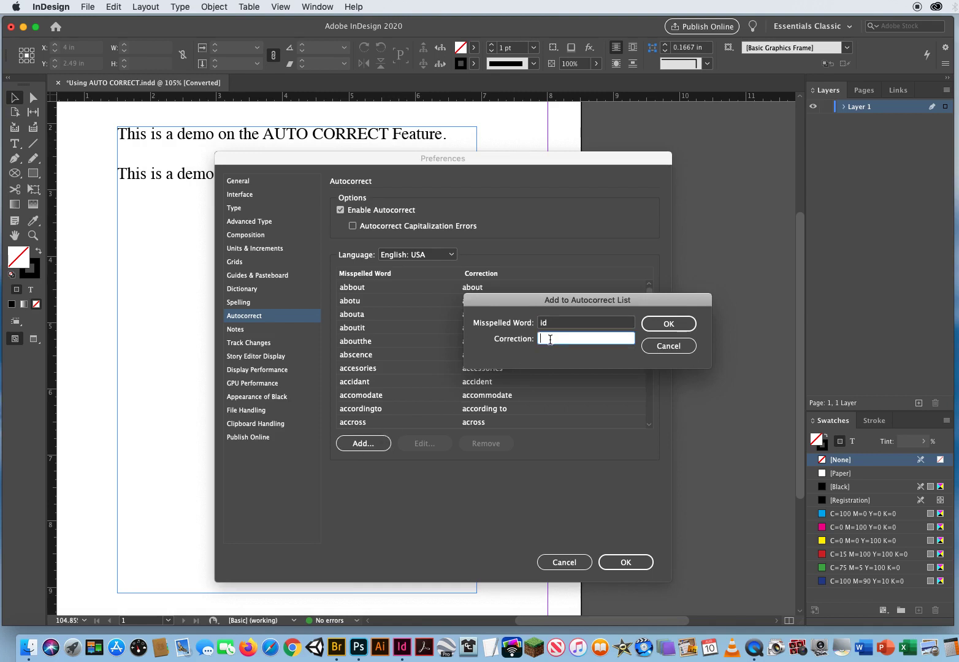
type("InDesign")
left_click(674, 327)
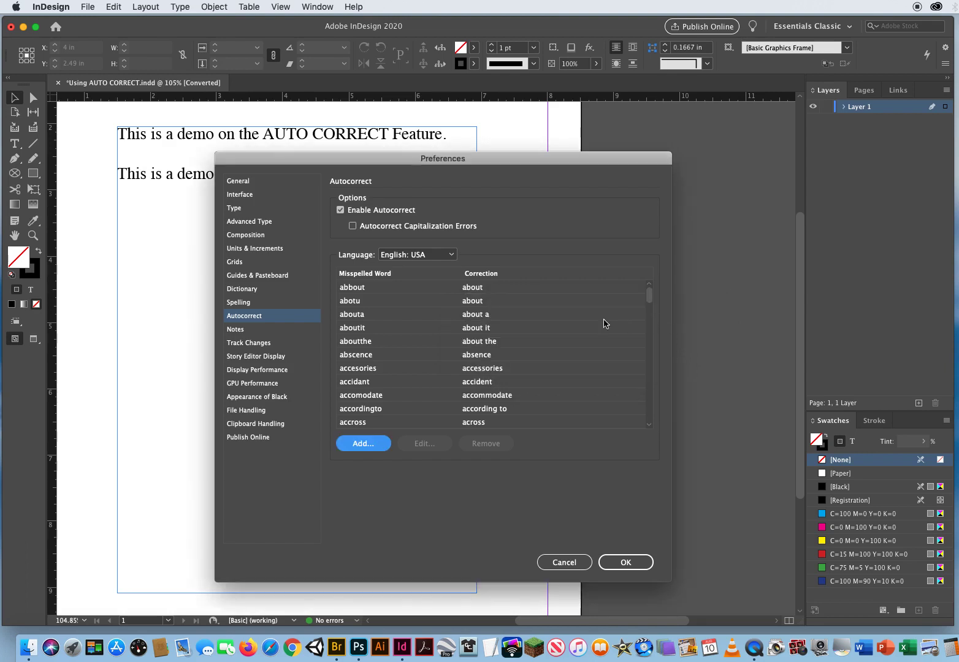
left_click(623, 563)
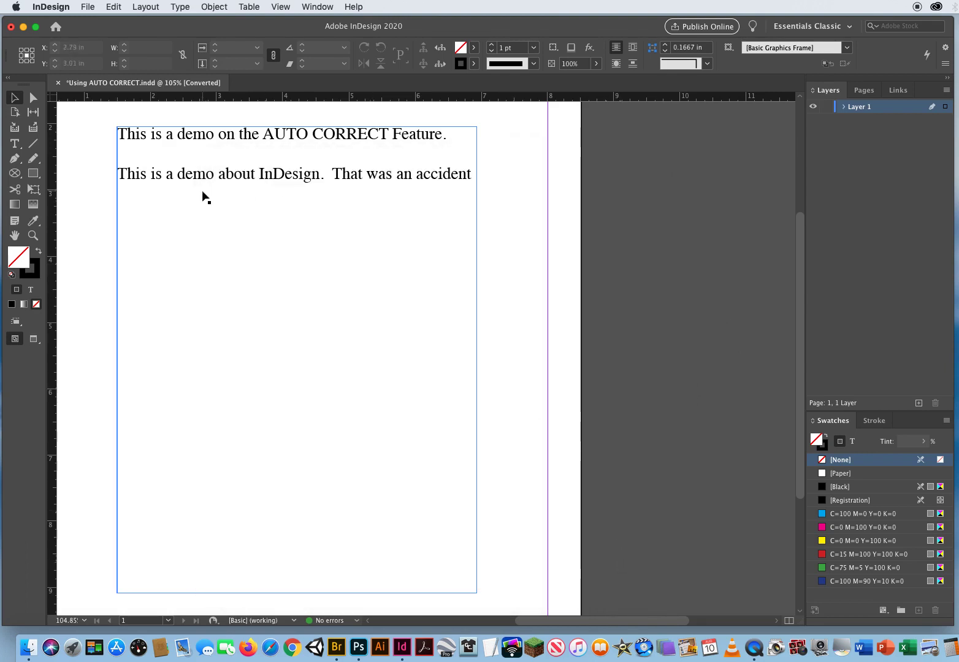
- Append sentences using 'id' after 'accident', letting Autocorrect change each one to InDesign
left_click(15, 144)
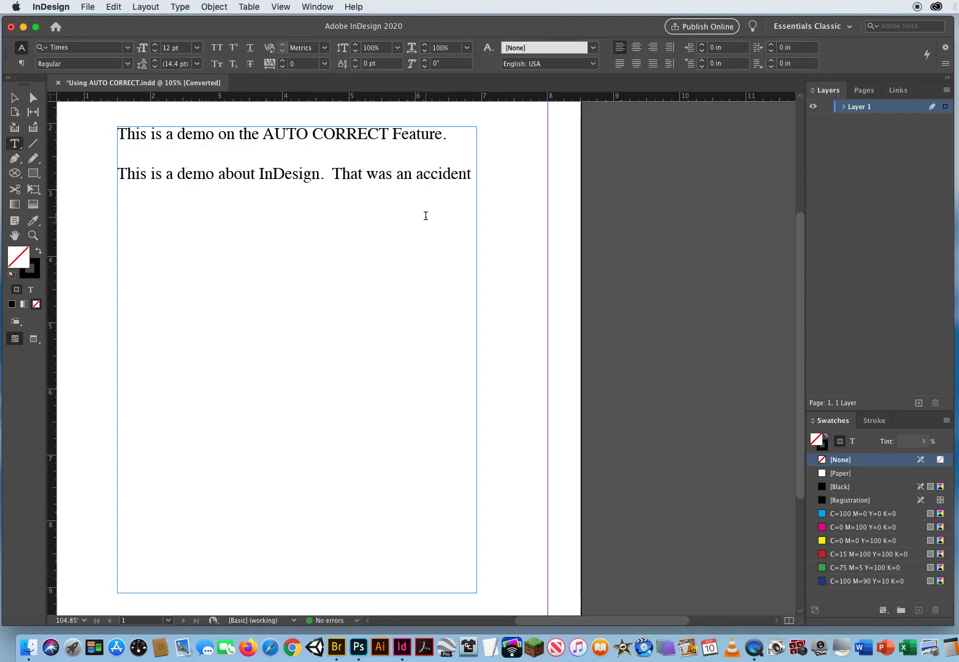
left_click(445, 210)
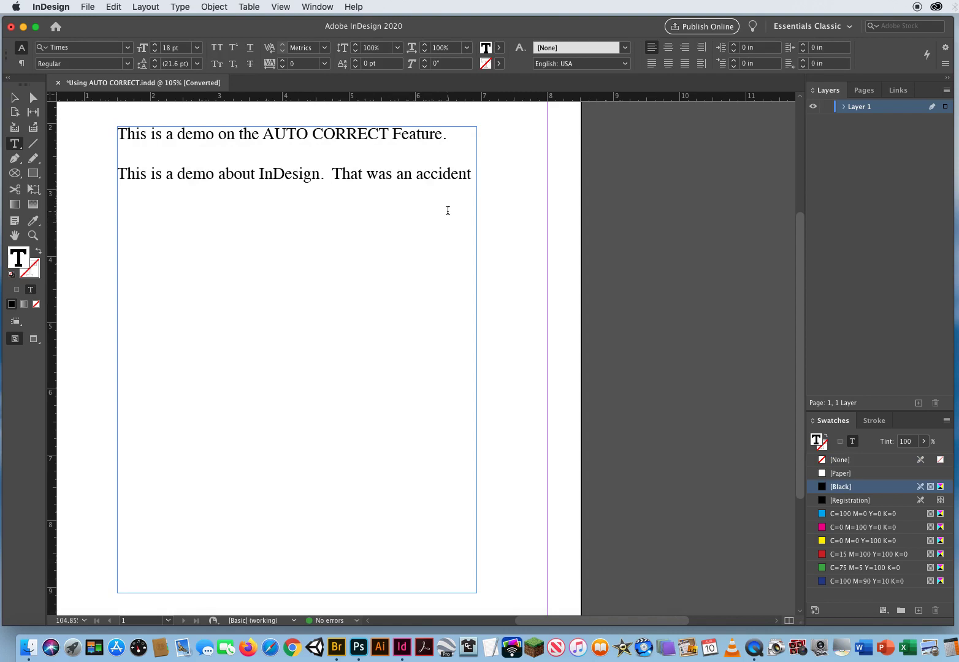
type("id ")
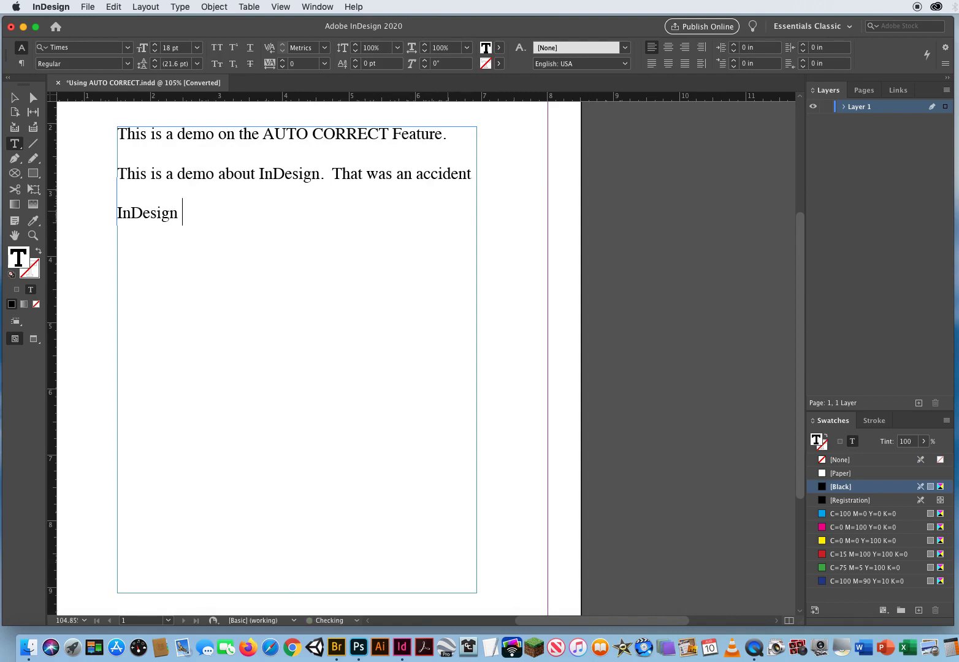
type("is all about id.")
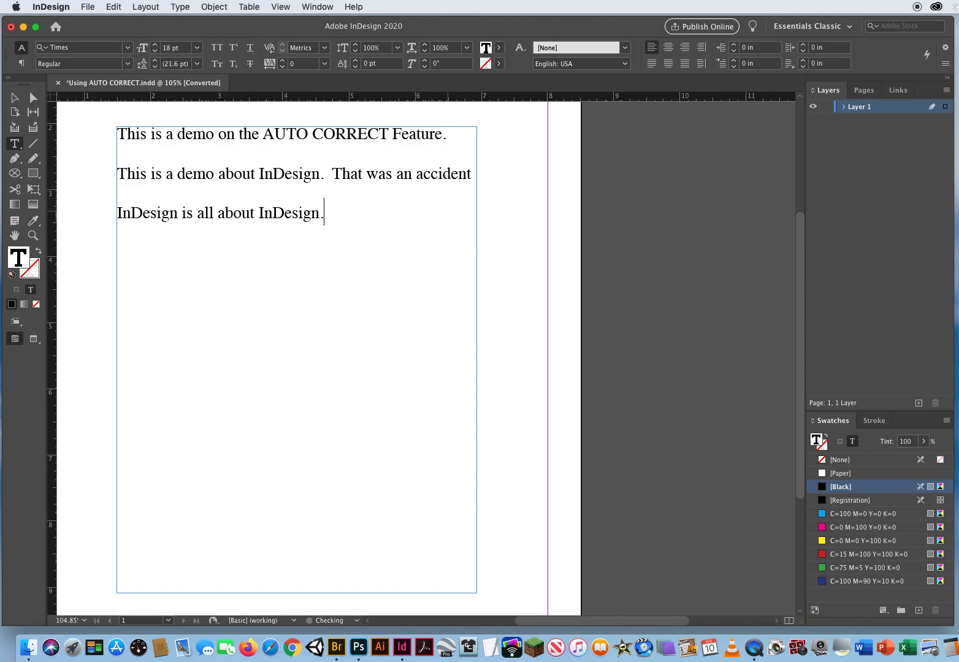
type("  InDesign was developed as the best InDesi id around.")
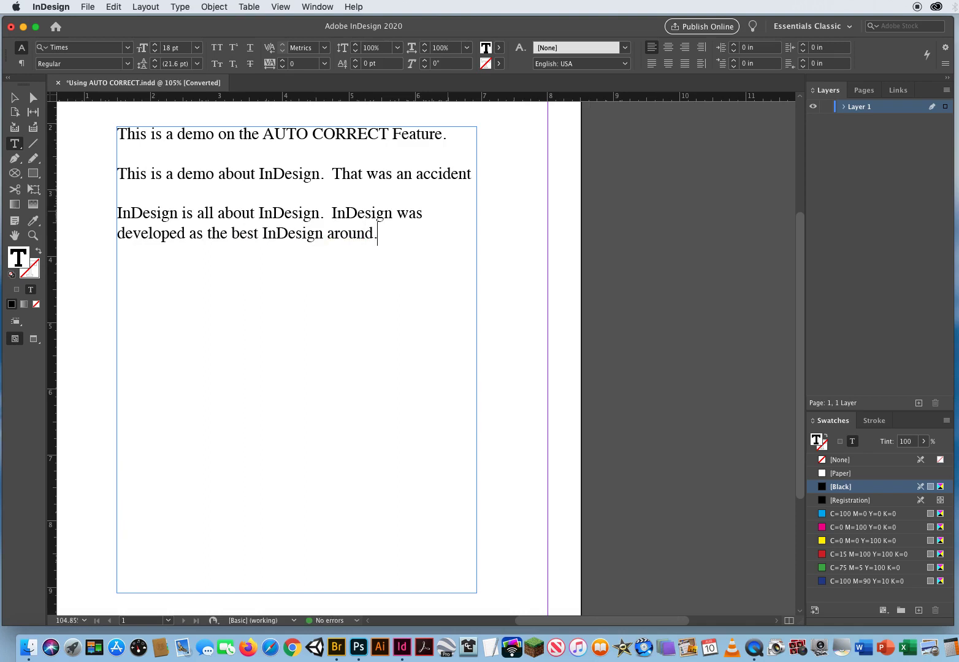
type(" id ")
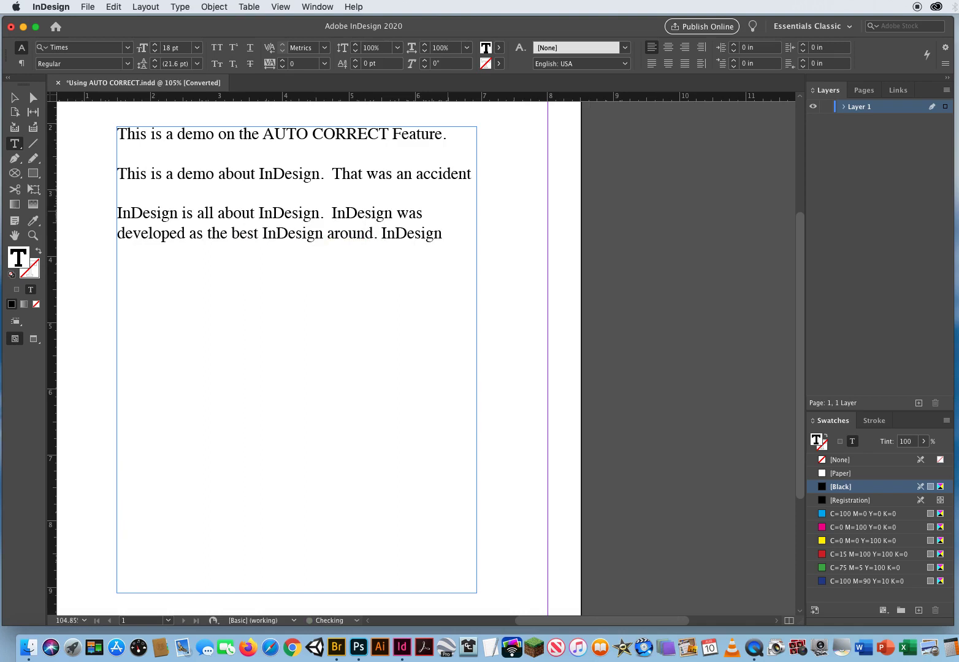
type("id ")
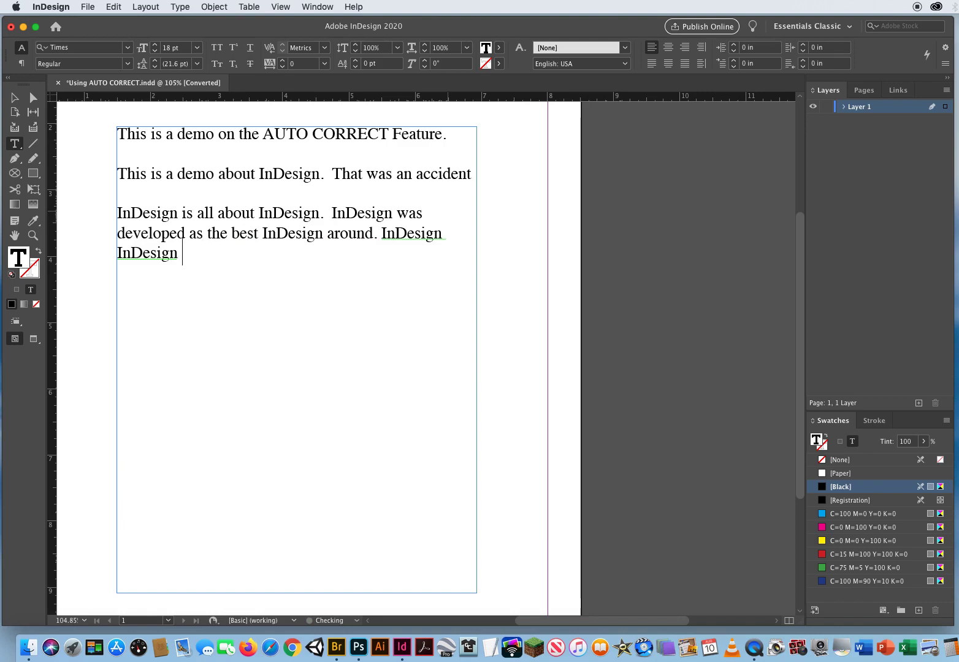
type("id is awesom")
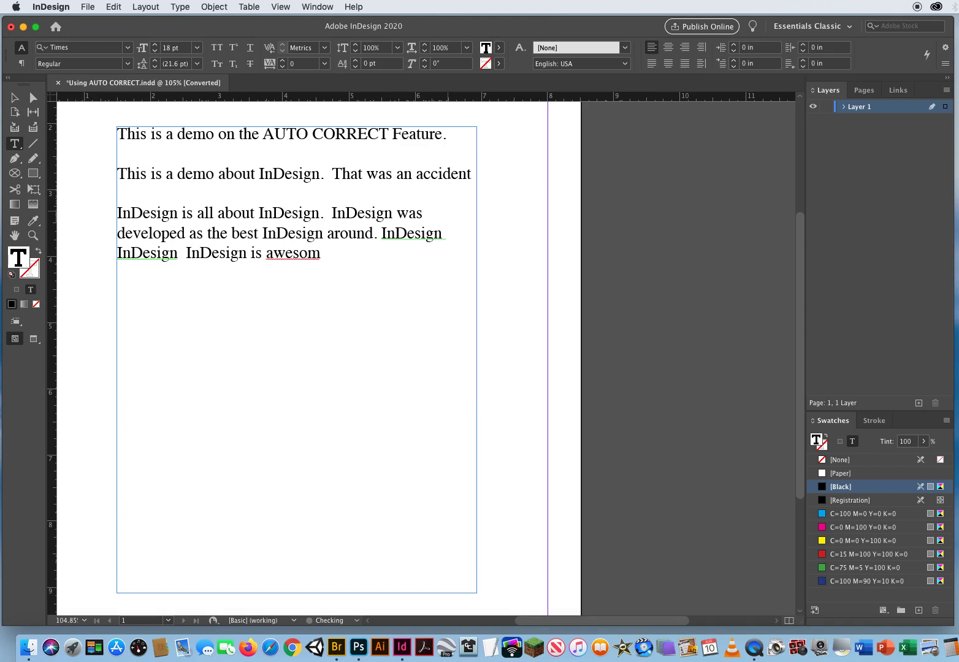
type("e as id.")
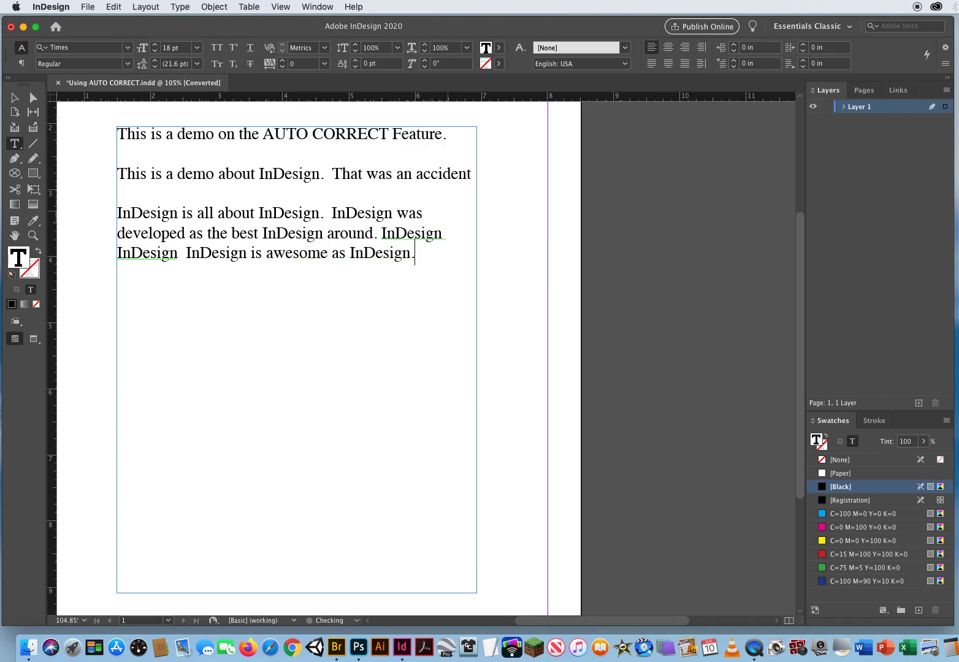
key("Escape")
left_click(88, 264)
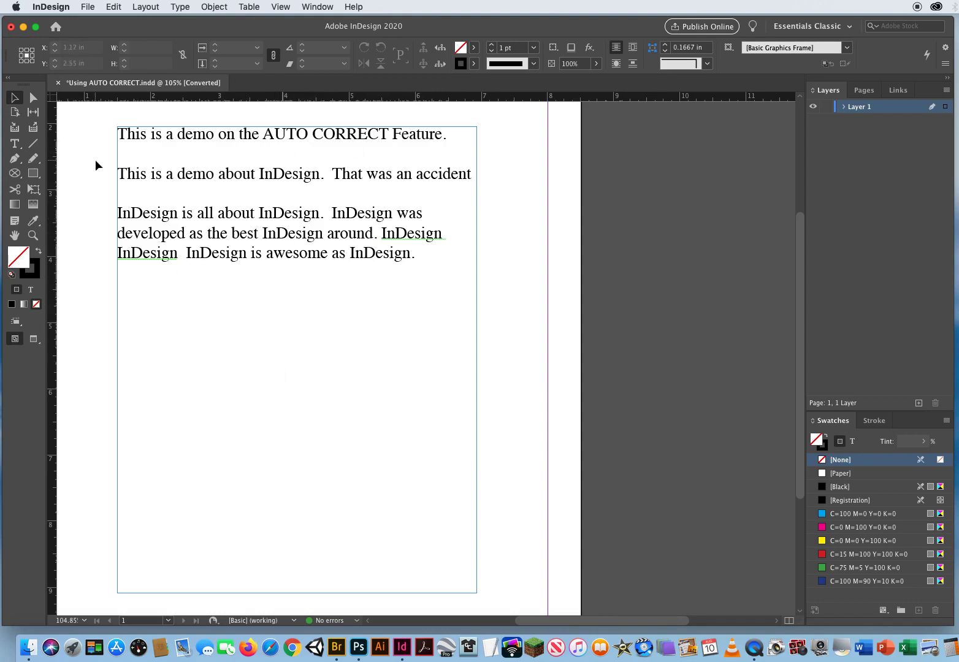
- Discard the AUTO CORRECT demo, open Using Check Spelling.indd, and toggle screen mode with W twice
left_click(58, 83)
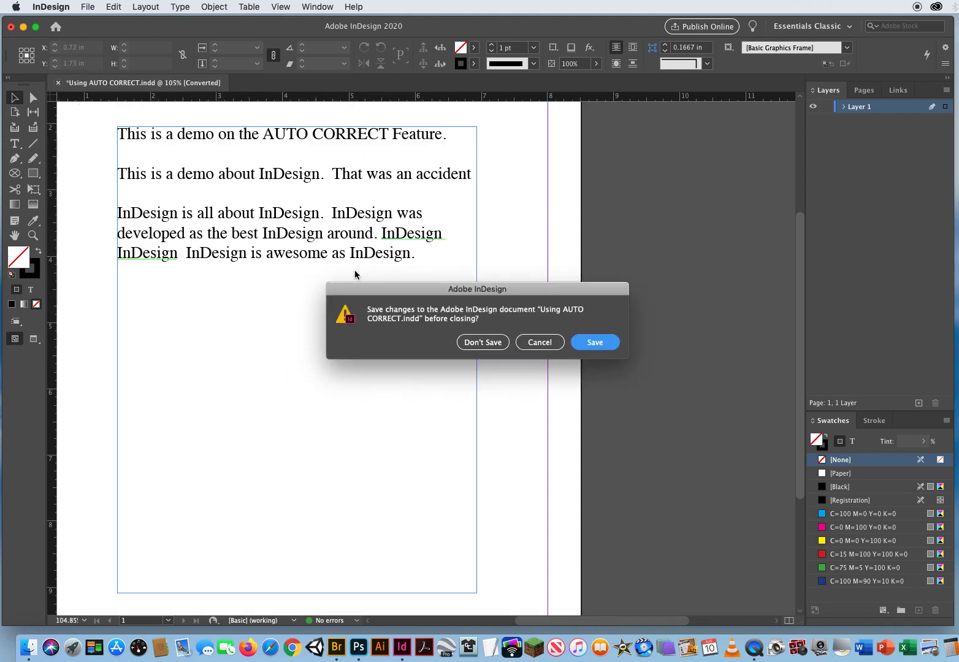
left_click(481, 342)
left_click(87, 7)
left_click(98, 33)
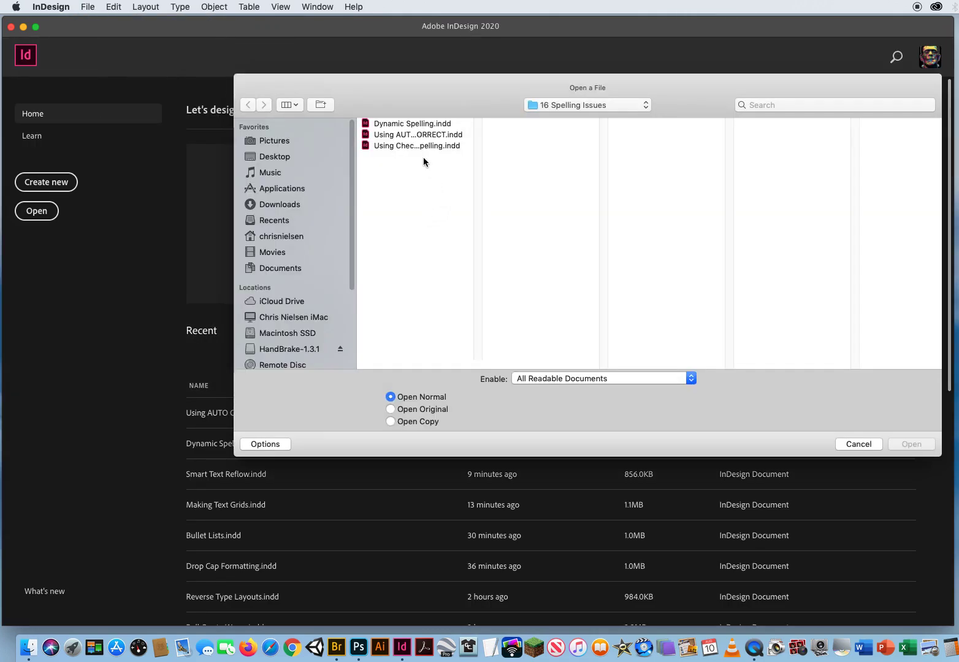
left_click(405, 146)
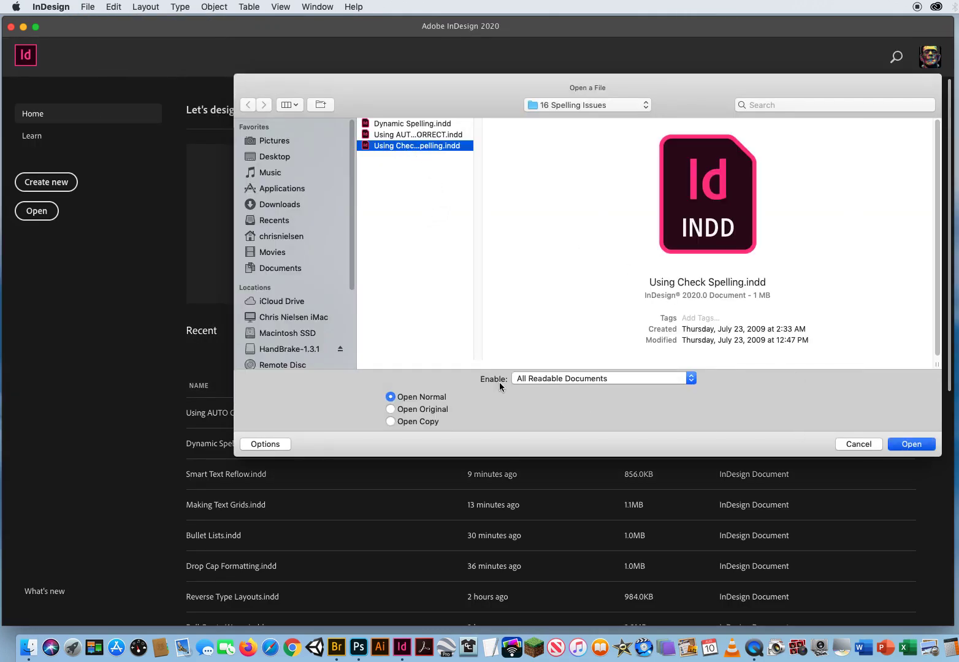
key("Return")
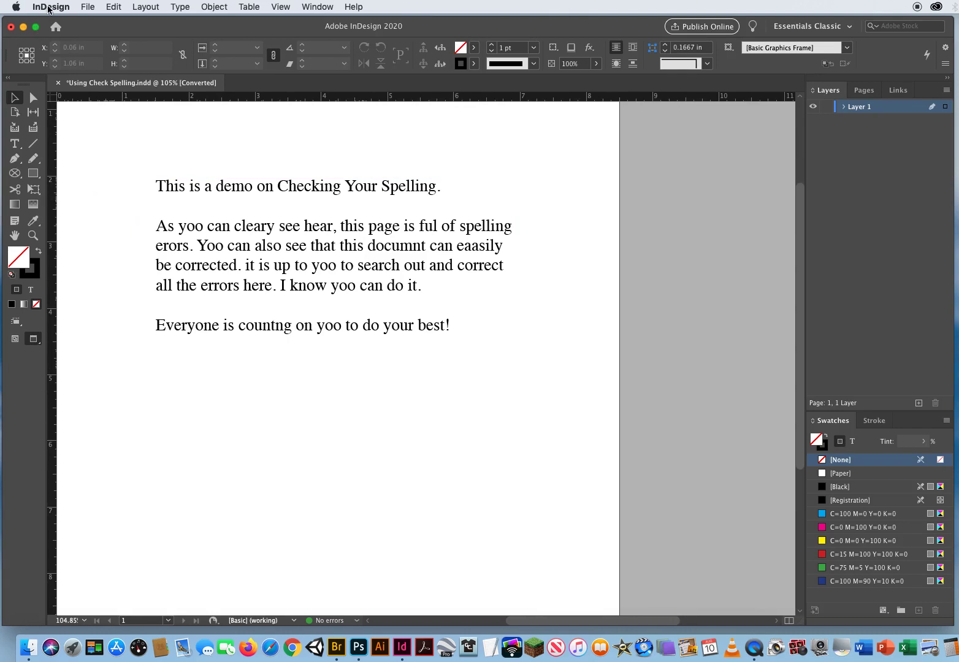
key("w")
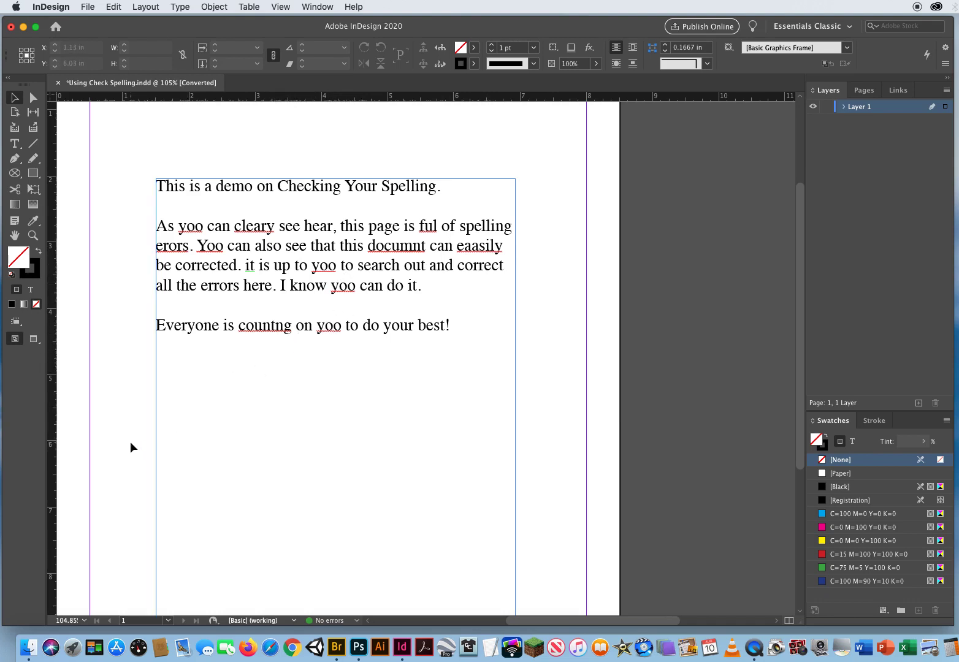
key("w")
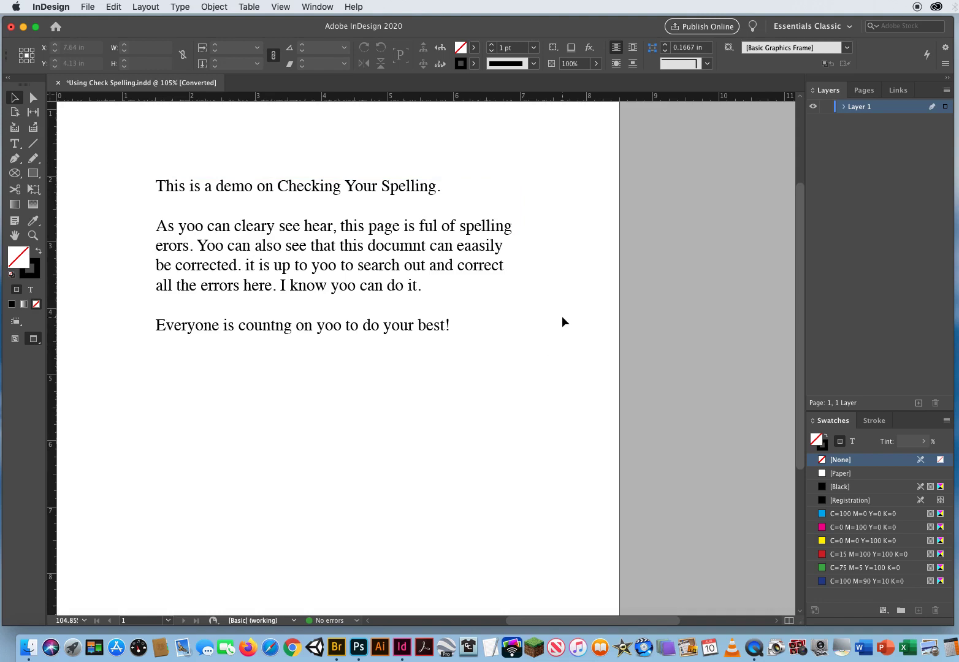
- Uncheck Enable Dynamic Spelling and Enable Autocorrect in InDesign's Preferences and confirm
left_click(54, 7)
mouse_move(55, 33)
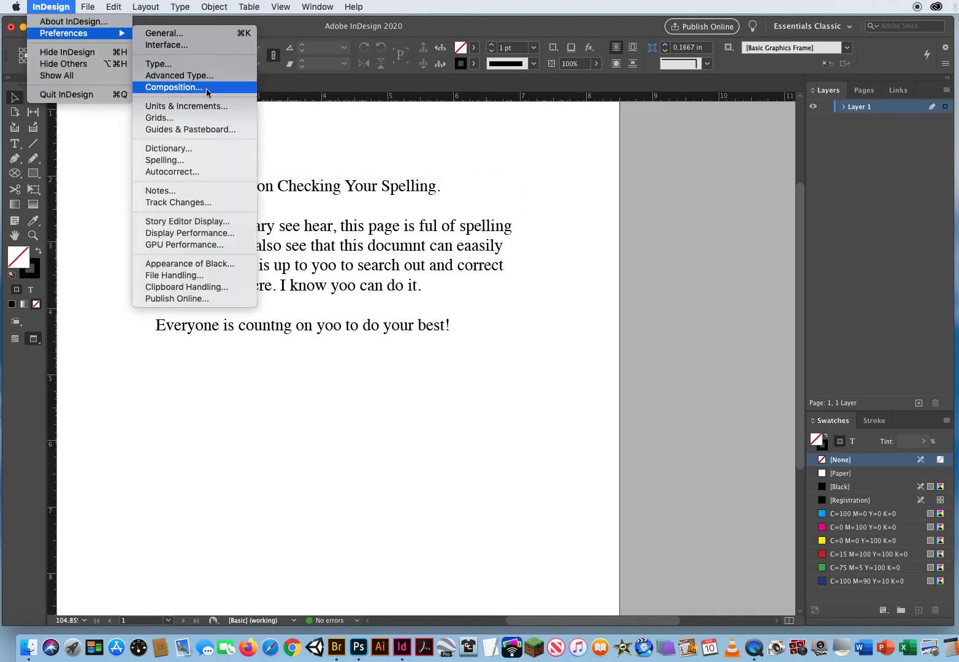
left_click(181, 161)
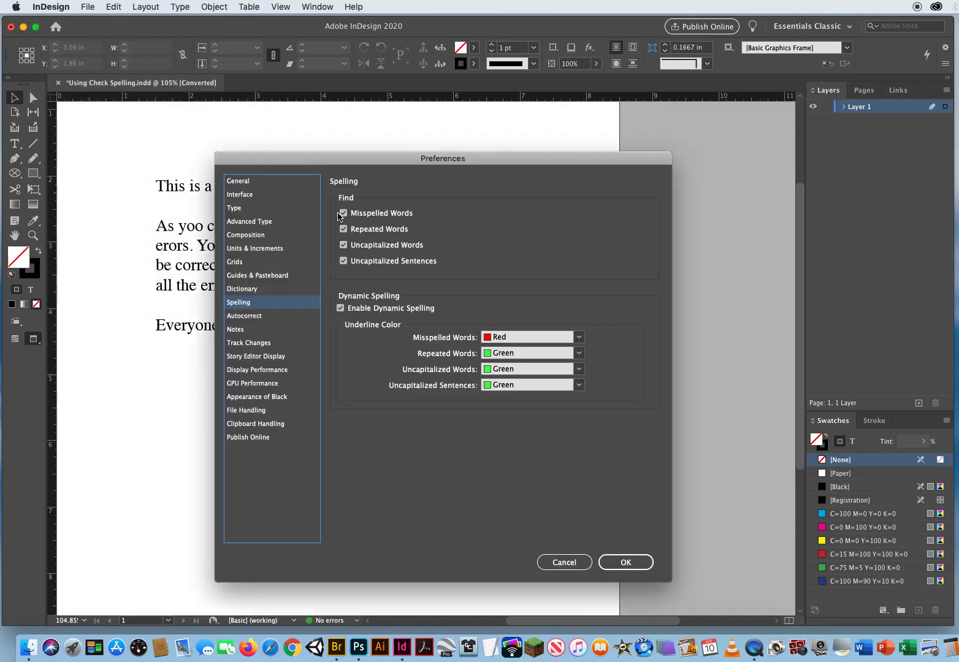
left_click(340, 308)
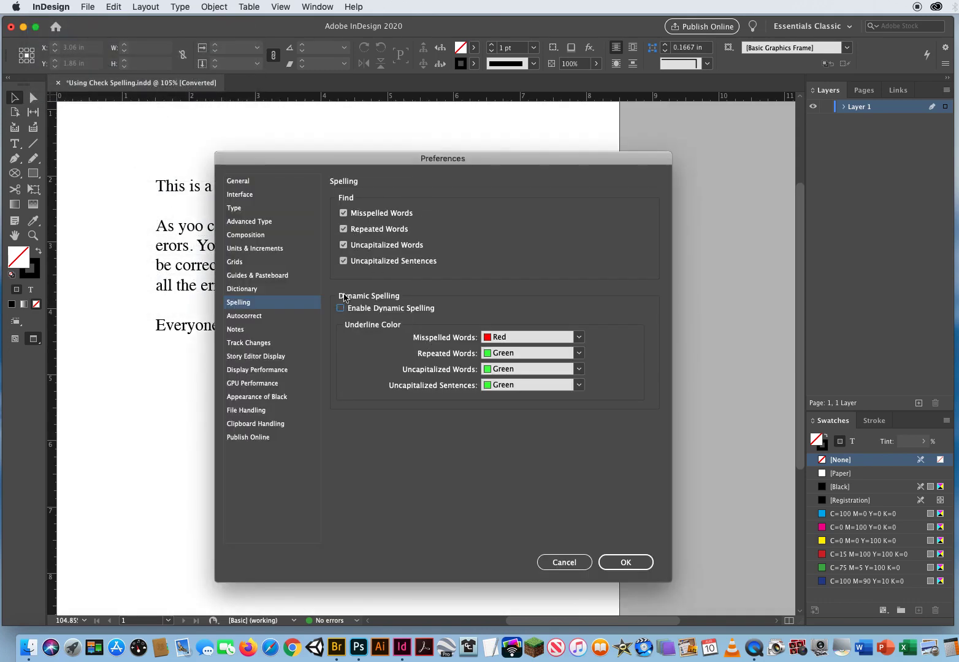
left_click(275, 315)
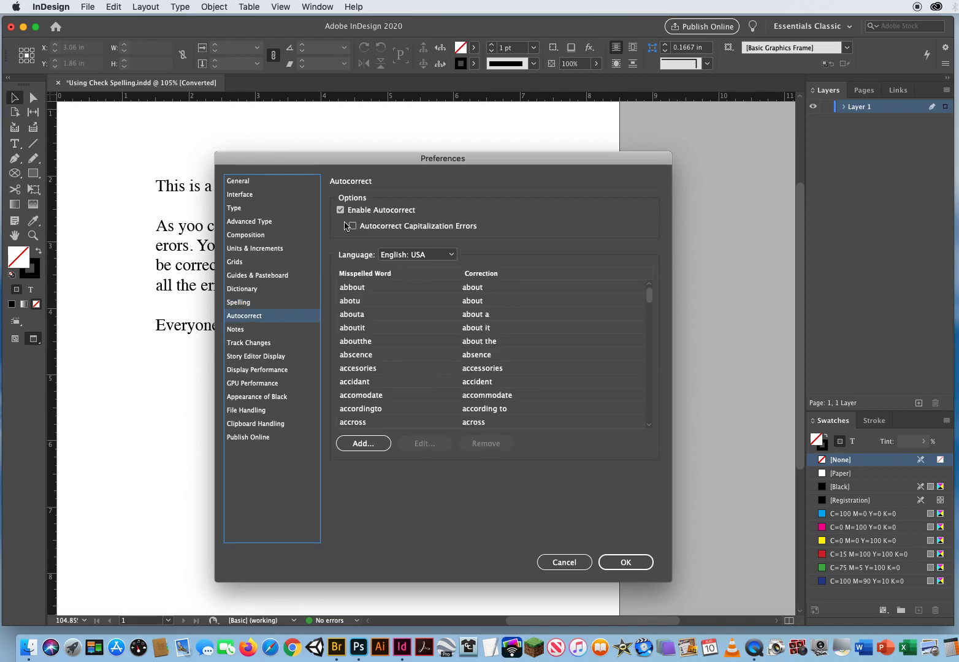
left_click(340, 209)
left_click(621, 567)
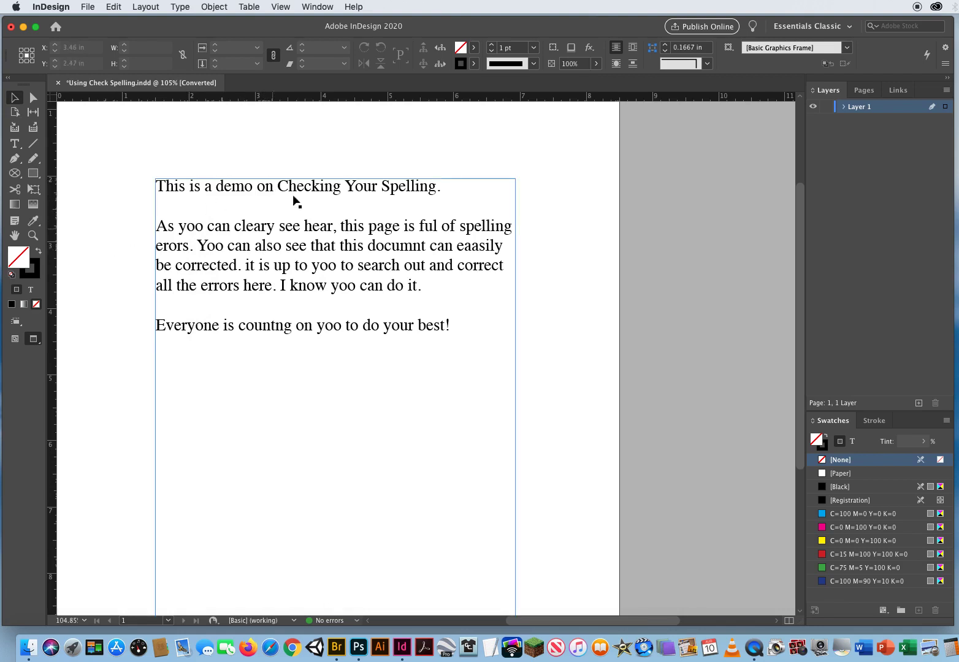
left_click(15, 144)
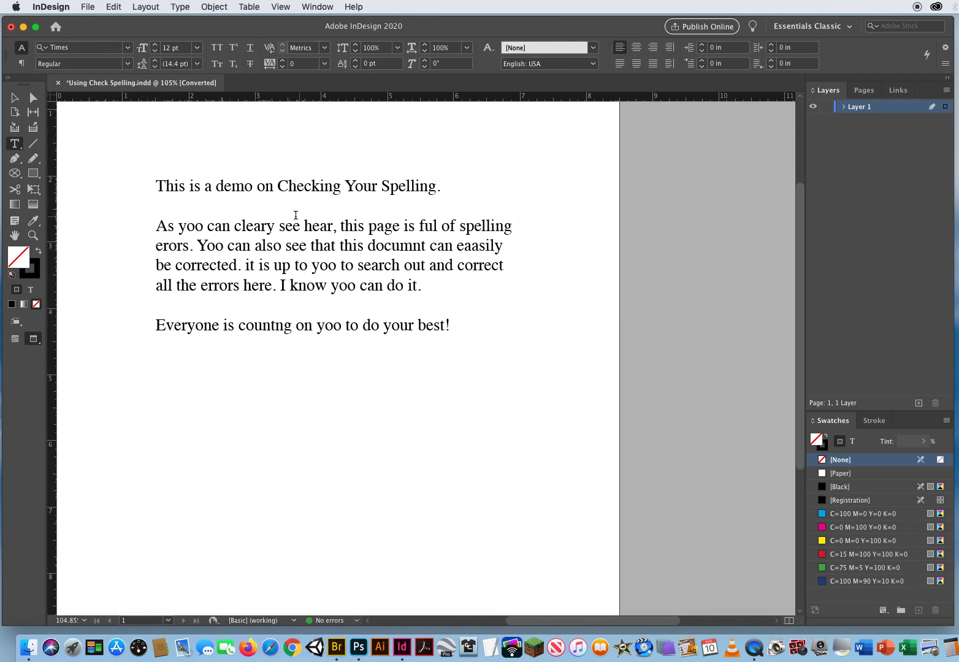
left_click(14, 98)
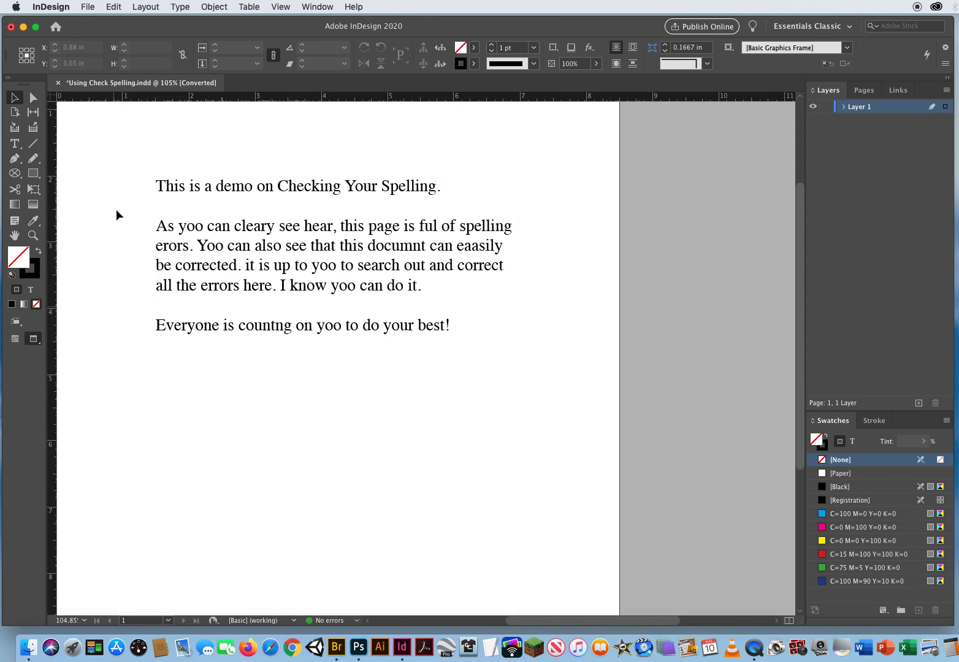
left_click(113, 7)
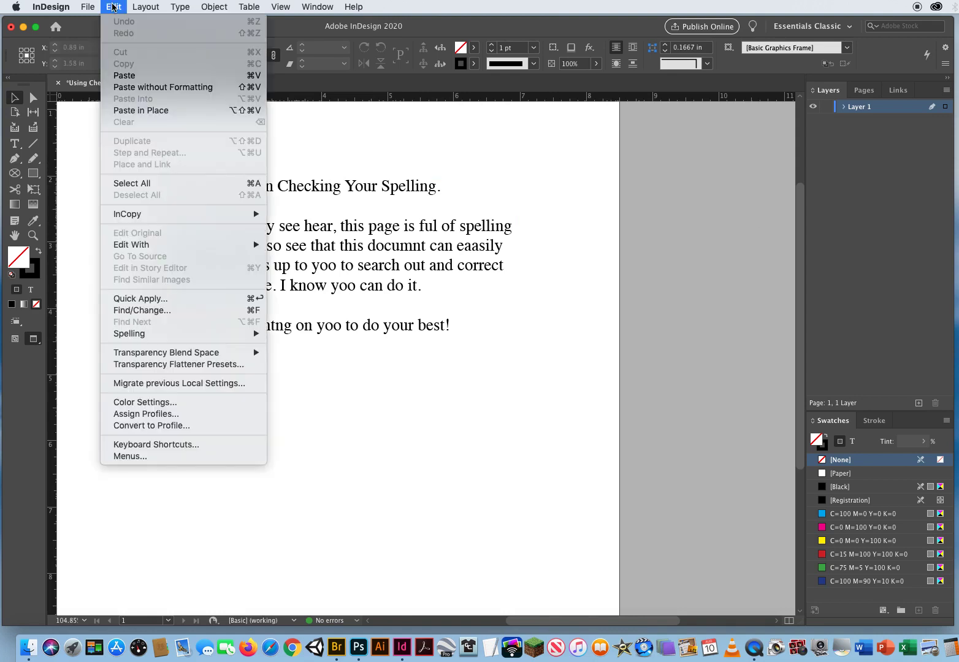
mouse_move(133, 334)
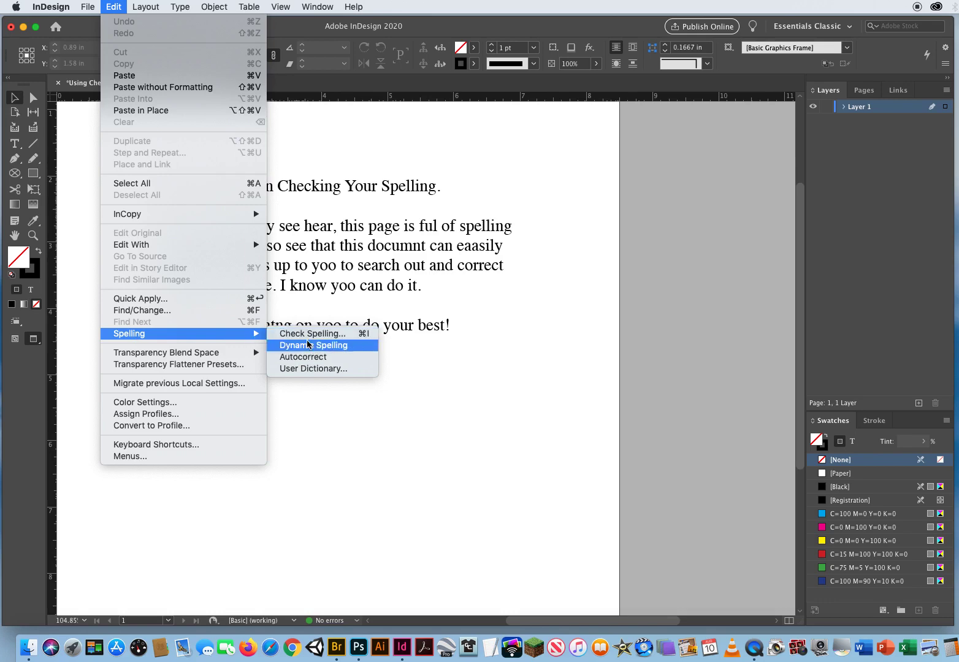
left_click(302, 334)
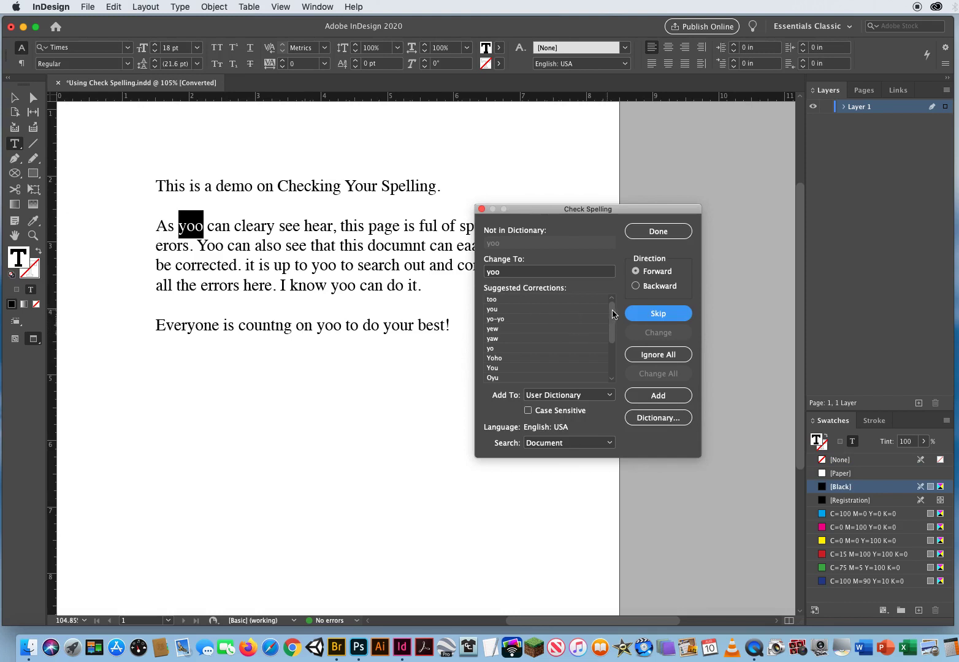
left_click(661, 232)
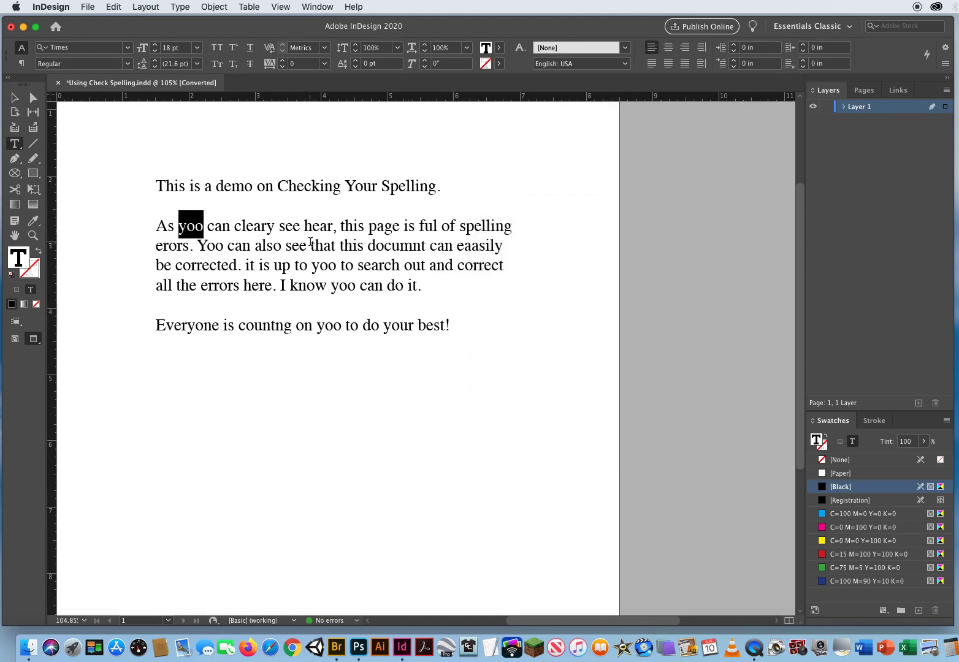
key("Escape")
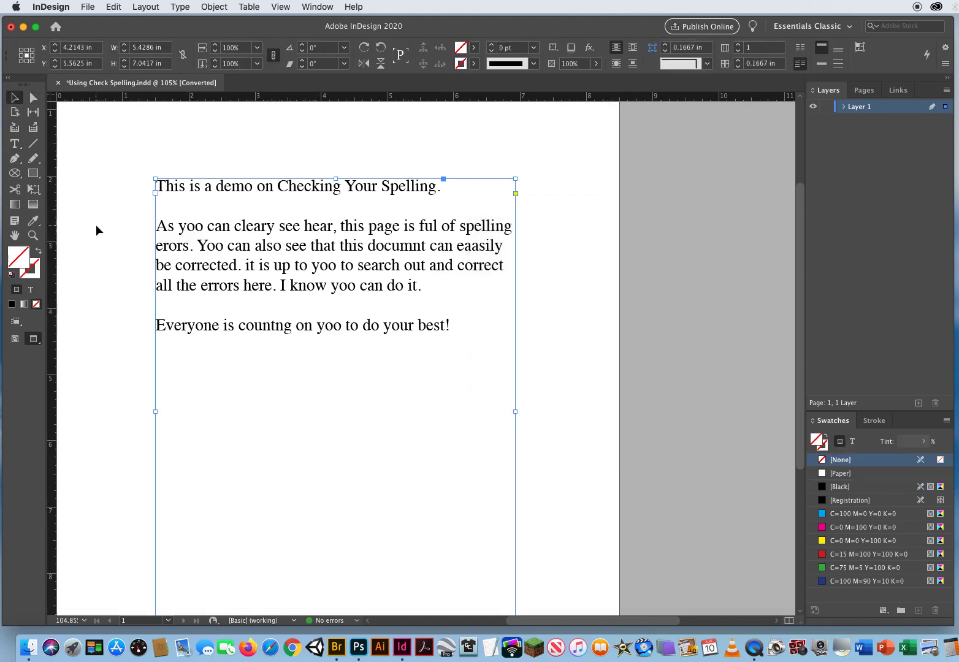
- Deselect the text frame and open the Edit menu to reach the Spelling commands
left_click(96, 225)
left_click(182, 7)
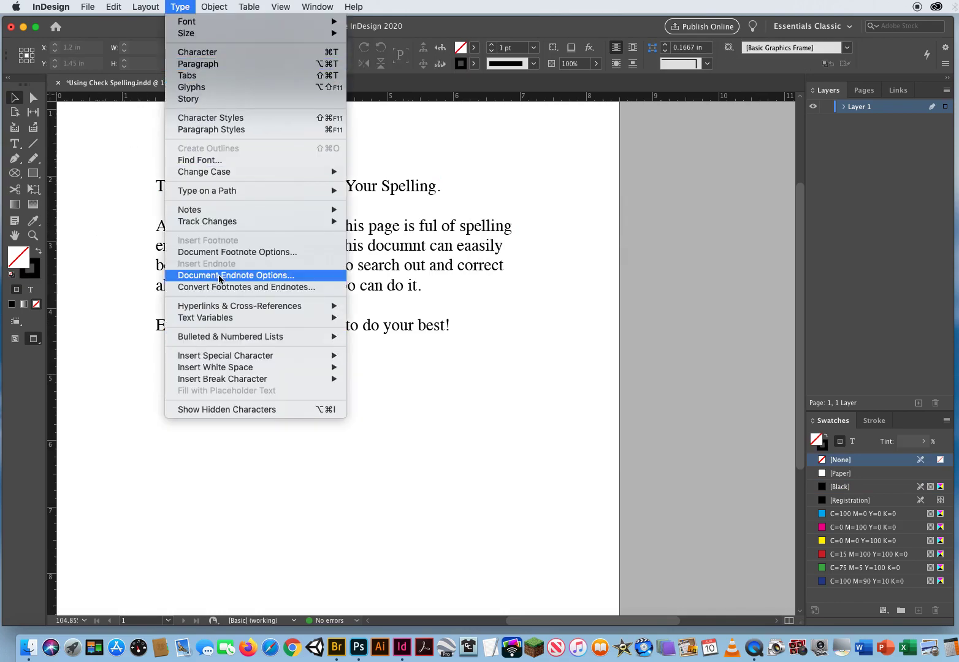
left_click(114, 260)
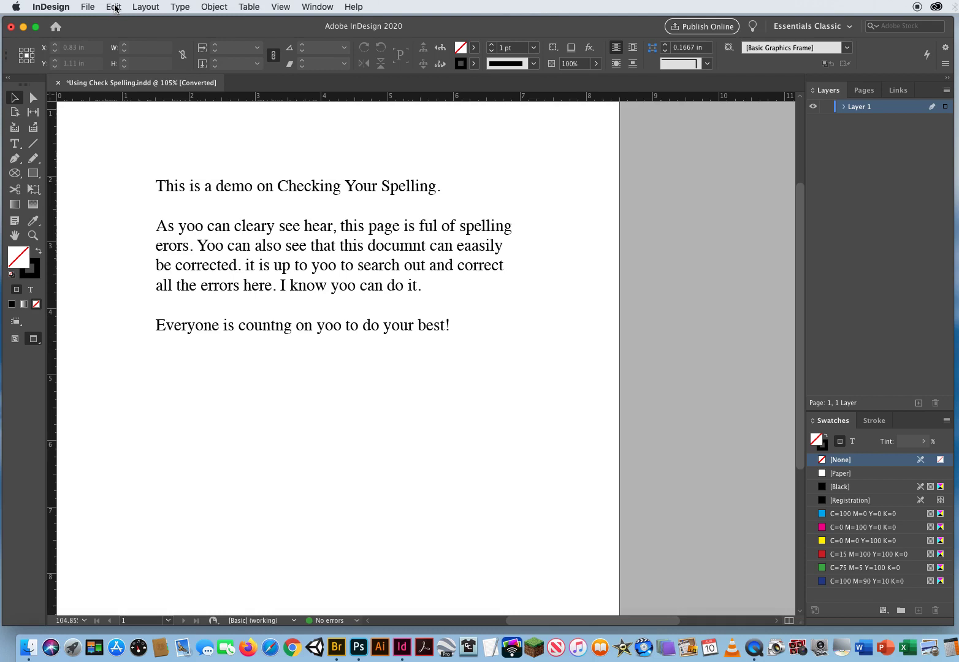
left_click(114, 7)
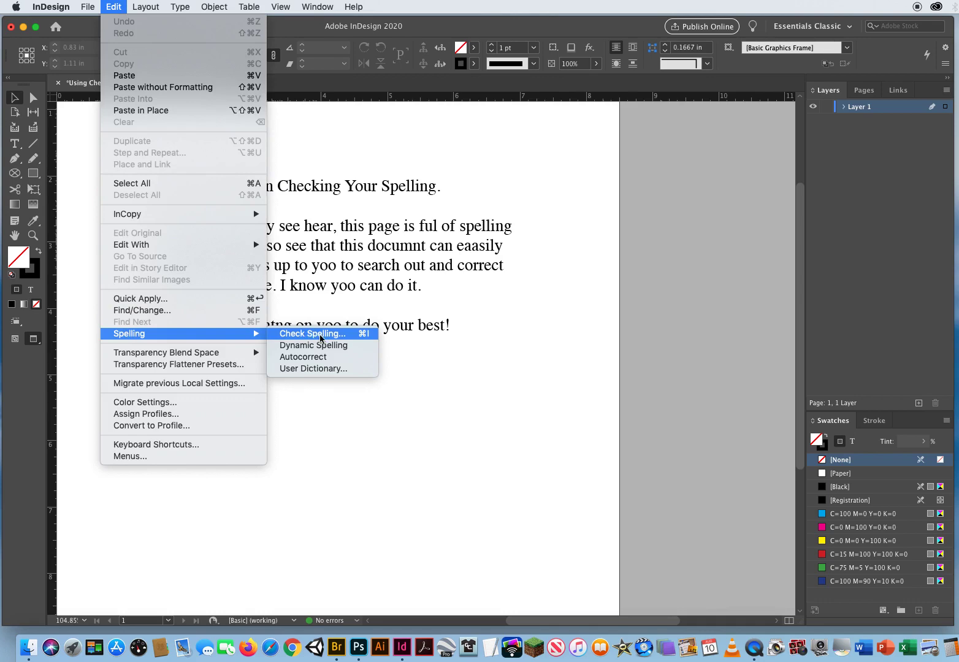
- Start Check Spelling and use Change All to replace every 'yoo' with 'you'
left_click(308, 340)
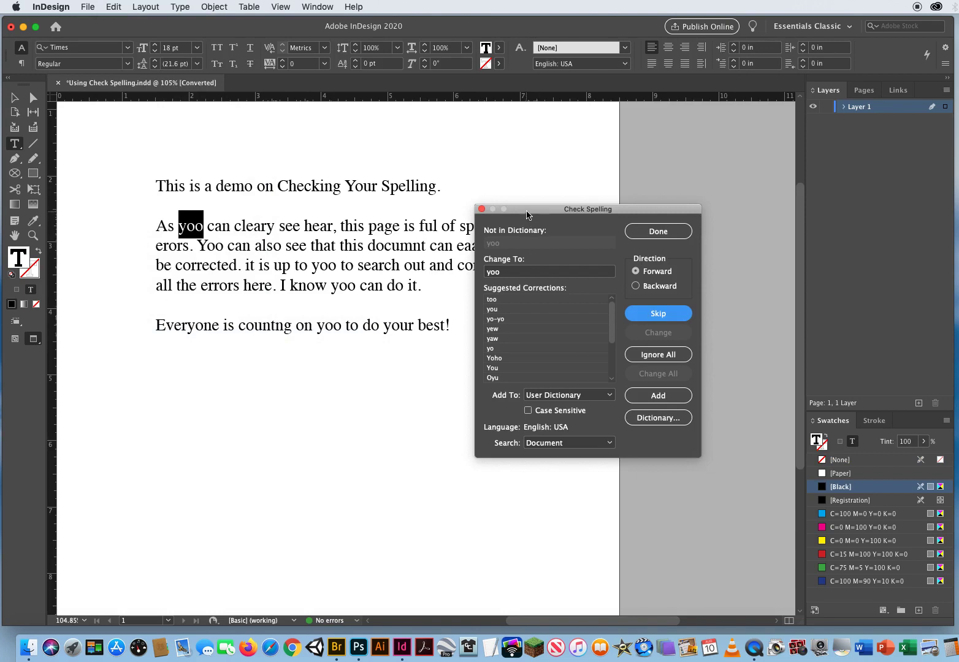
left_click_drag(527, 210, 551, 181)
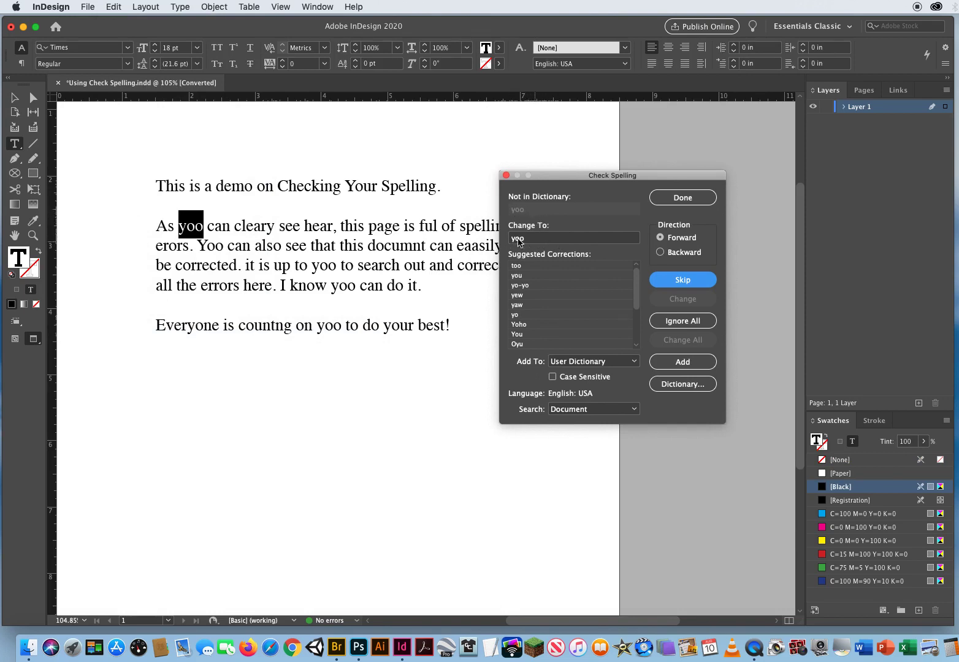
left_click(530, 278)
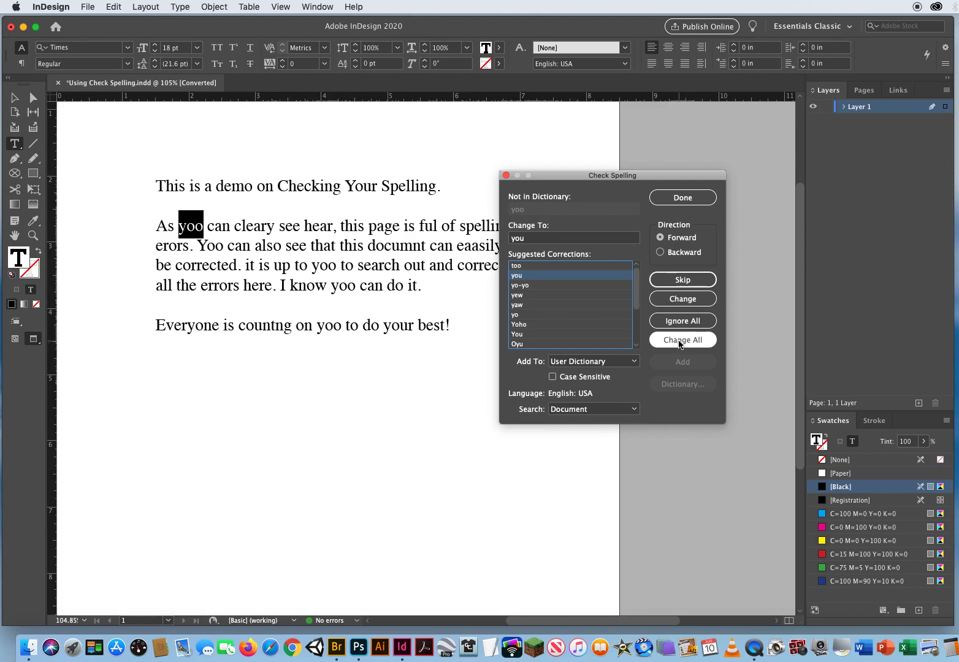
left_click(679, 341)
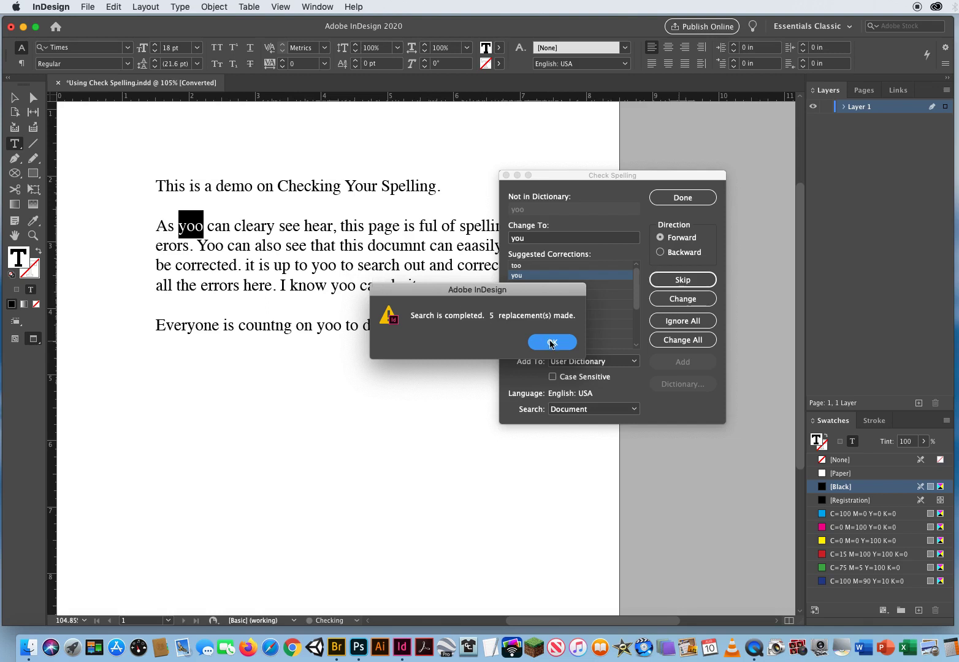
left_click(552, 341)
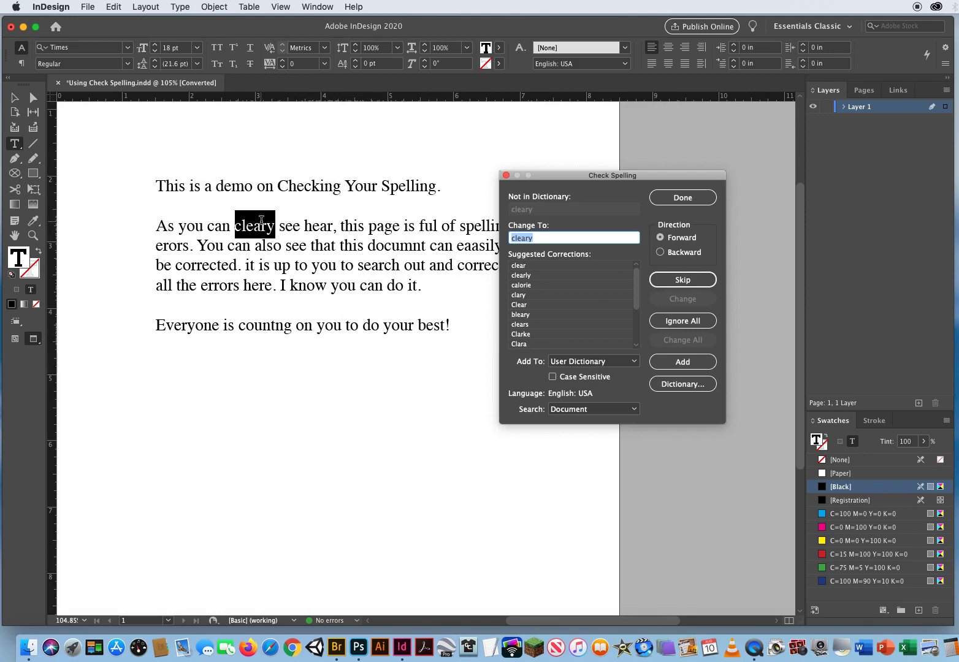
- Change 'cleary' to 'clearly' and move the Check Spelling window off the paragraph
left_click(541, 277)
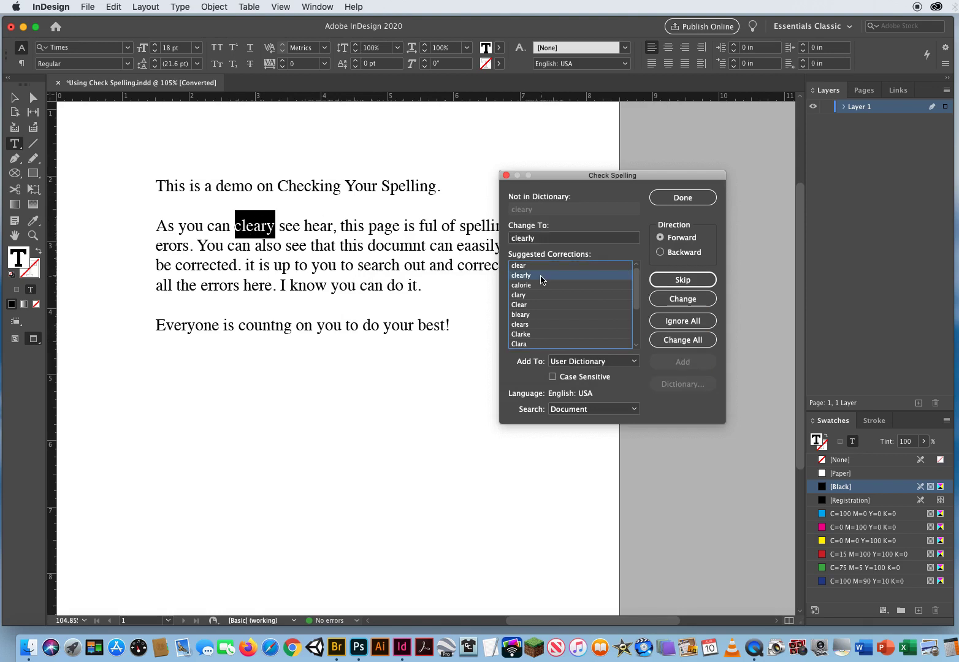
left_click(678, 300)
left_click_drag(555, 178, 607, 154)
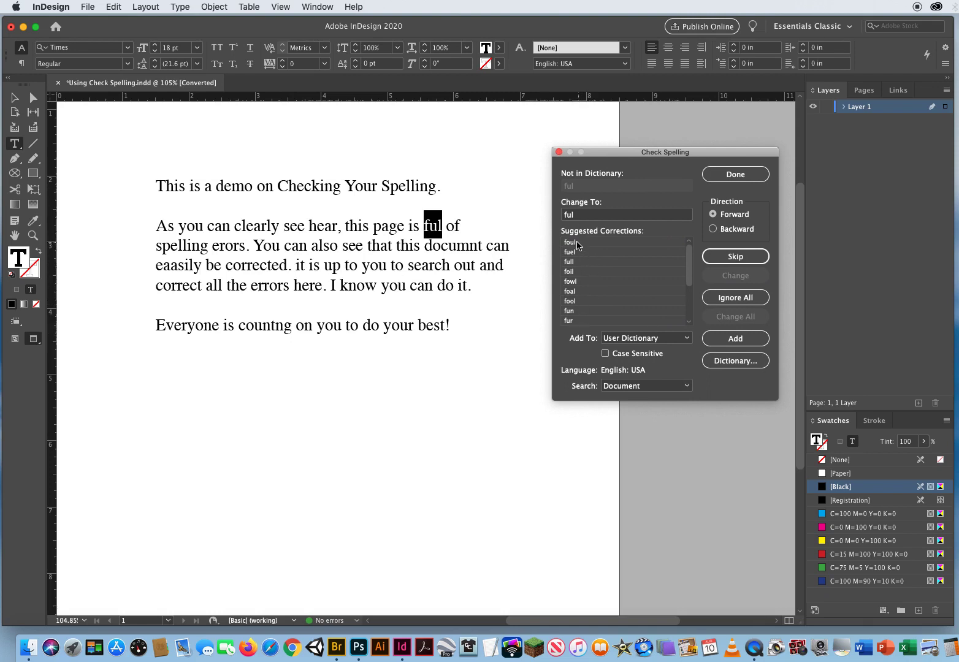
- Change 'ful' to 'full' and skip 'erors' for now
left_click(595, 242)
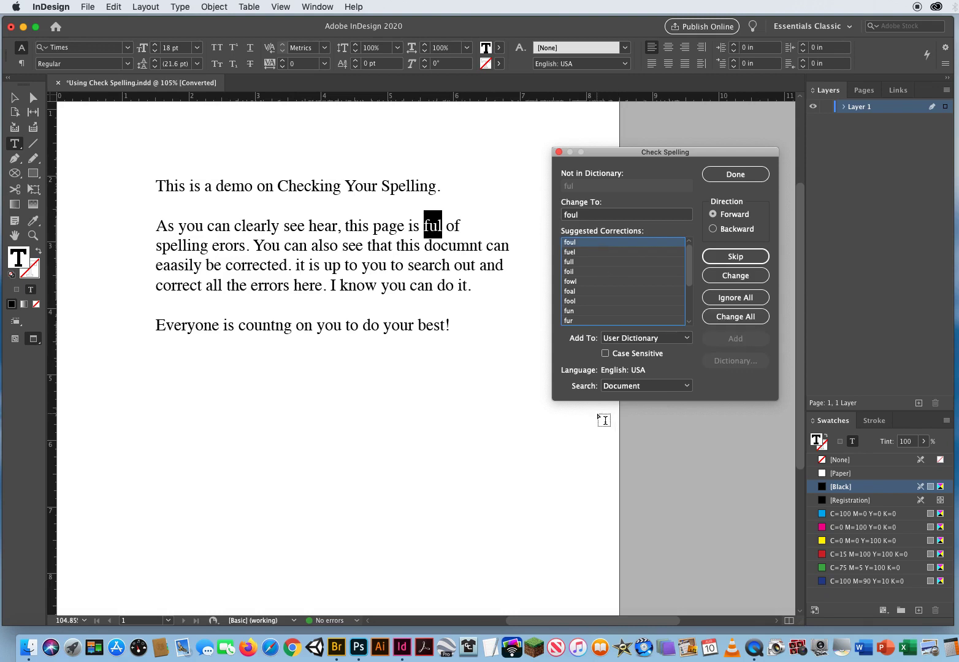
left_click(584, 262)
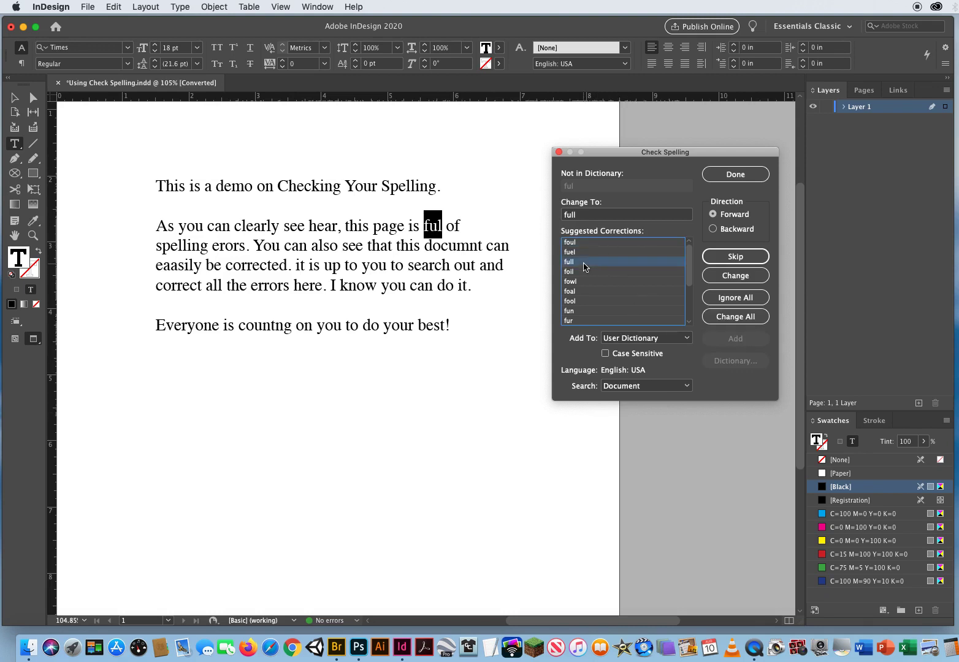
left_click(731, 277)
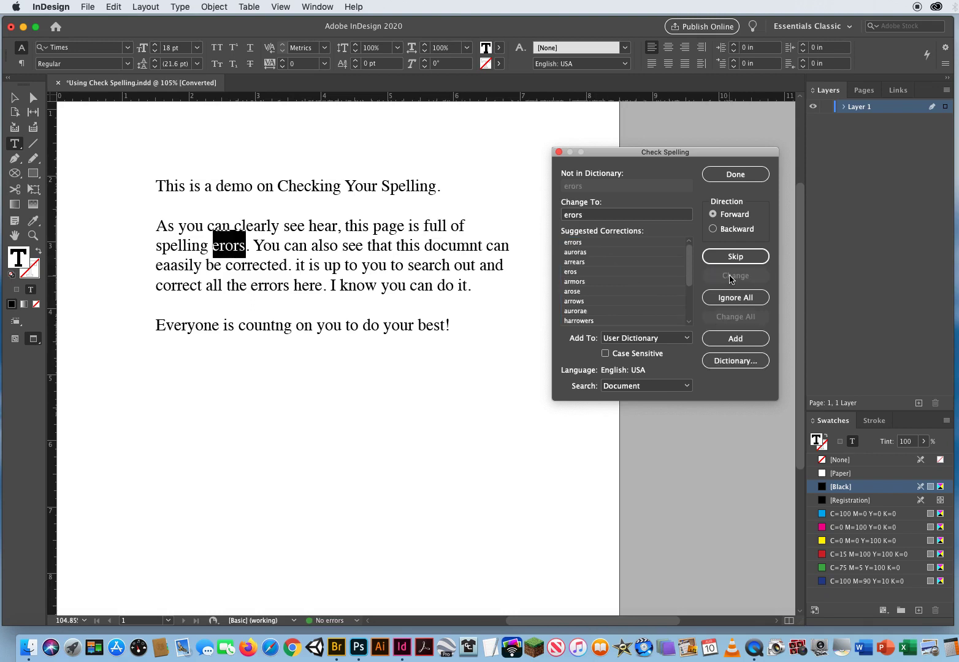
left_click(595, 244)
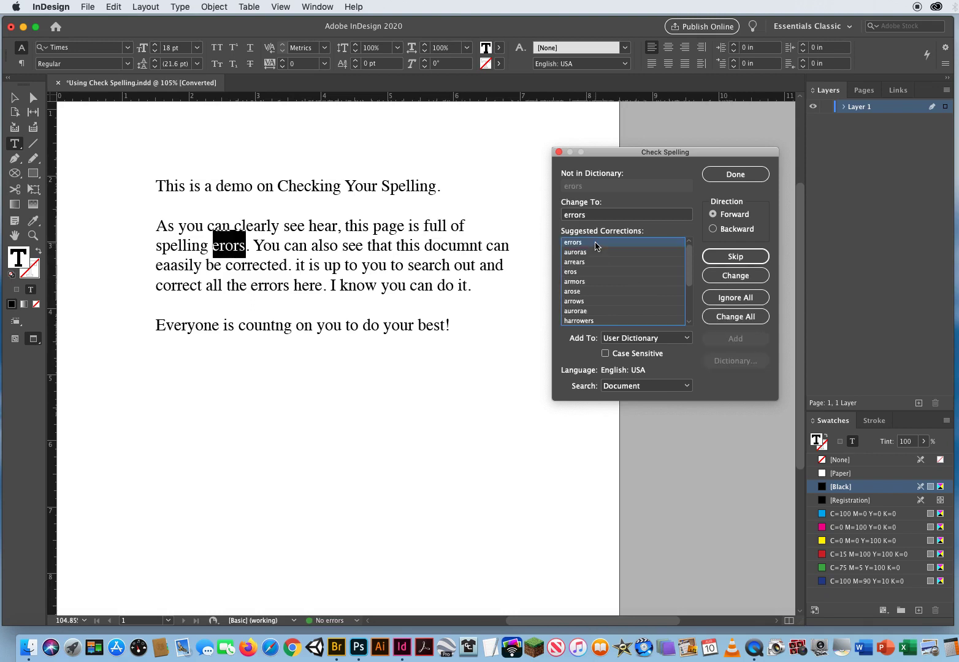
left_click(729, 260)
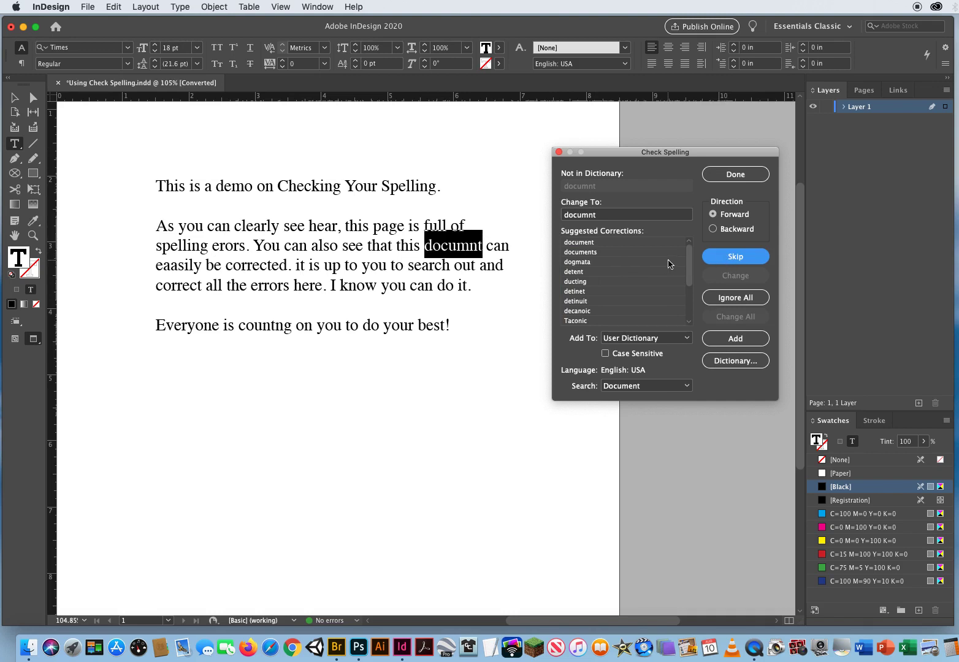
- Check spelling backward, changing 'documnt' to 'document' and 'erors' to 'errors'
left_click(713, 230)
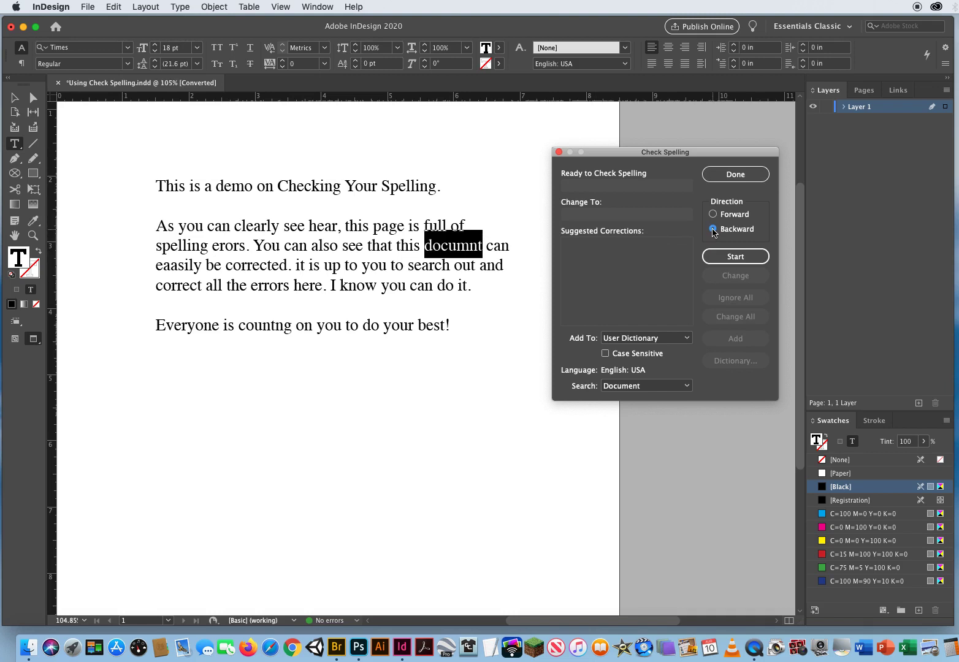
left_click(727, 257)
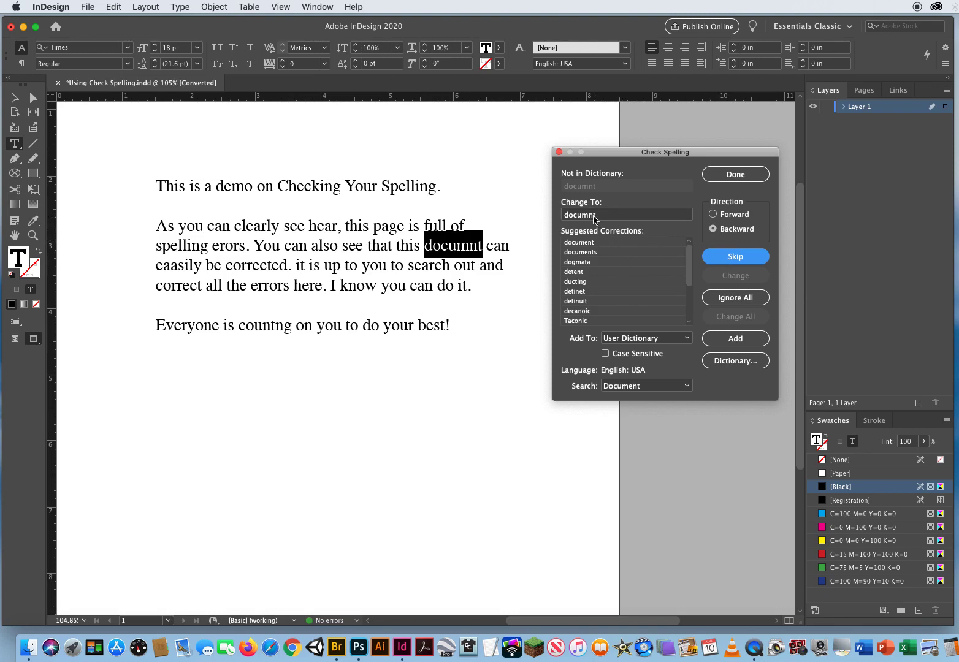
left_click(603, 243)
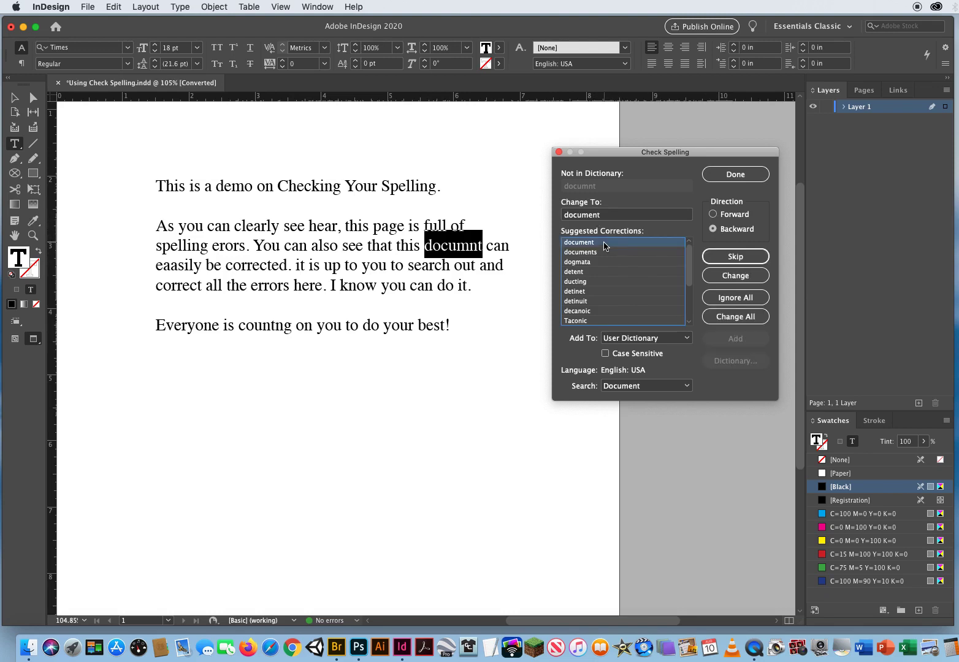
left_click(731, 277)
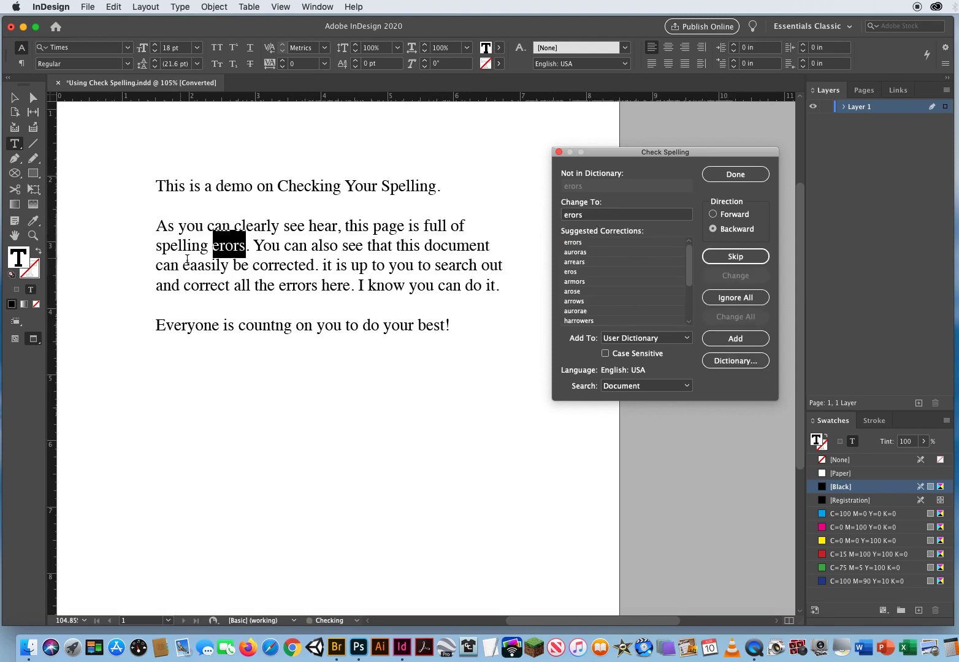
left_click(589, 243)
left_click(744, 275)
- Check spelling forward again, changing 'countng' to 'counting' and 'eaasily' to 'easily'
left_click(713, 214)
left_click(735, 257)
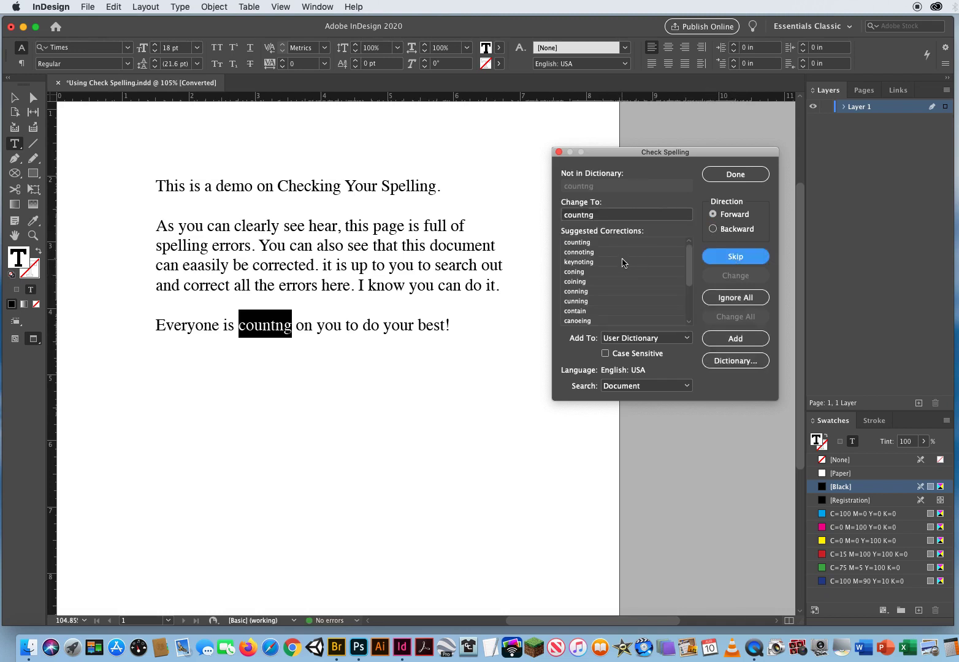
left_click(588, 244)
left_click(738, 276)
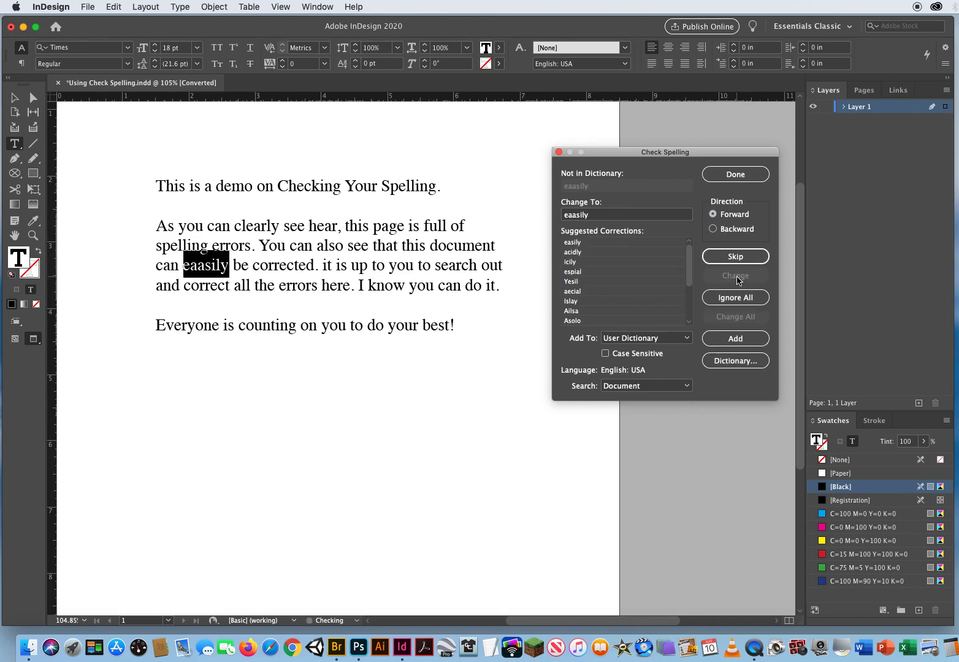
left_click(592, 244)
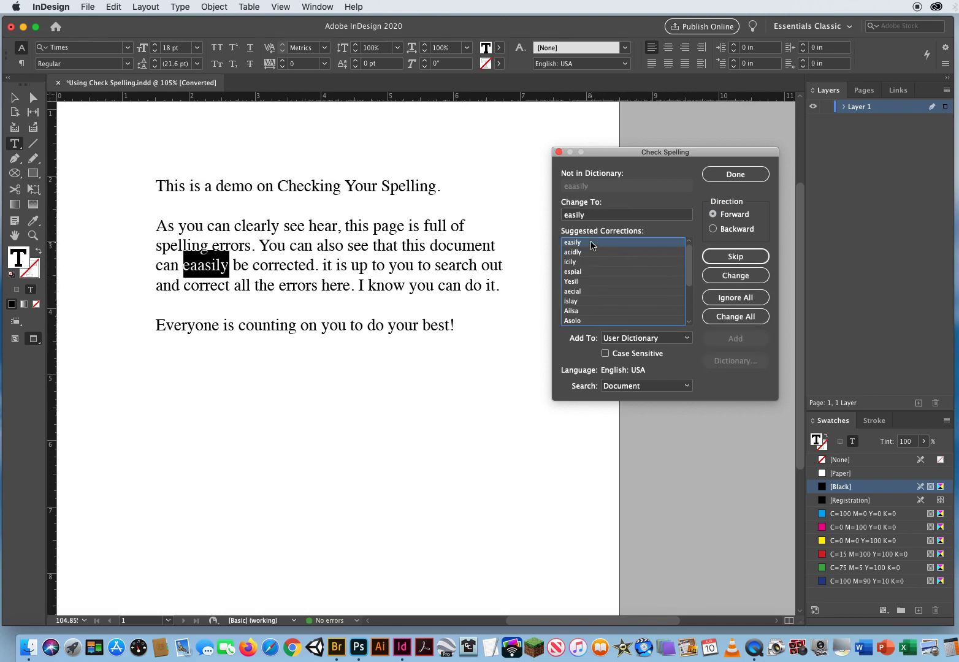
left_click(736, 277)
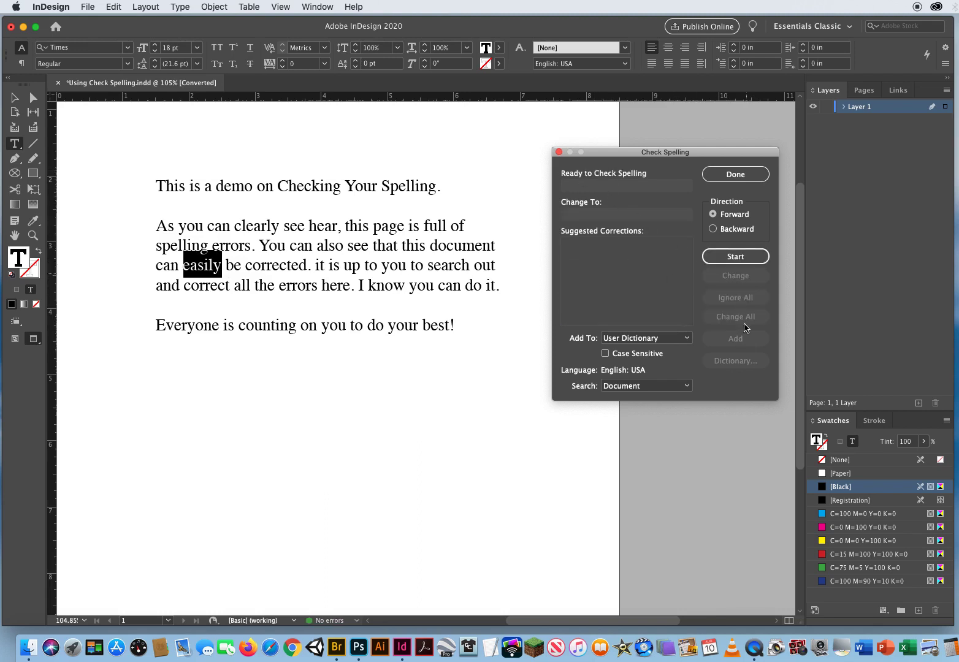
- Close Check Spelling with Done, then select and deselect the text frame
left_click(733, 175)
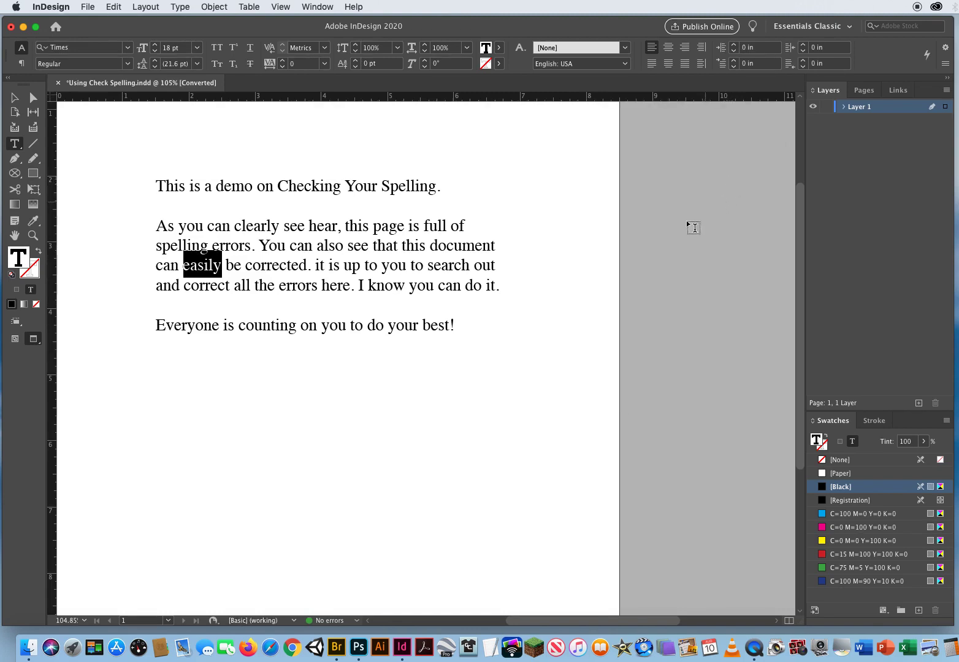
left_click(13, 100)
left_click(537, 406)
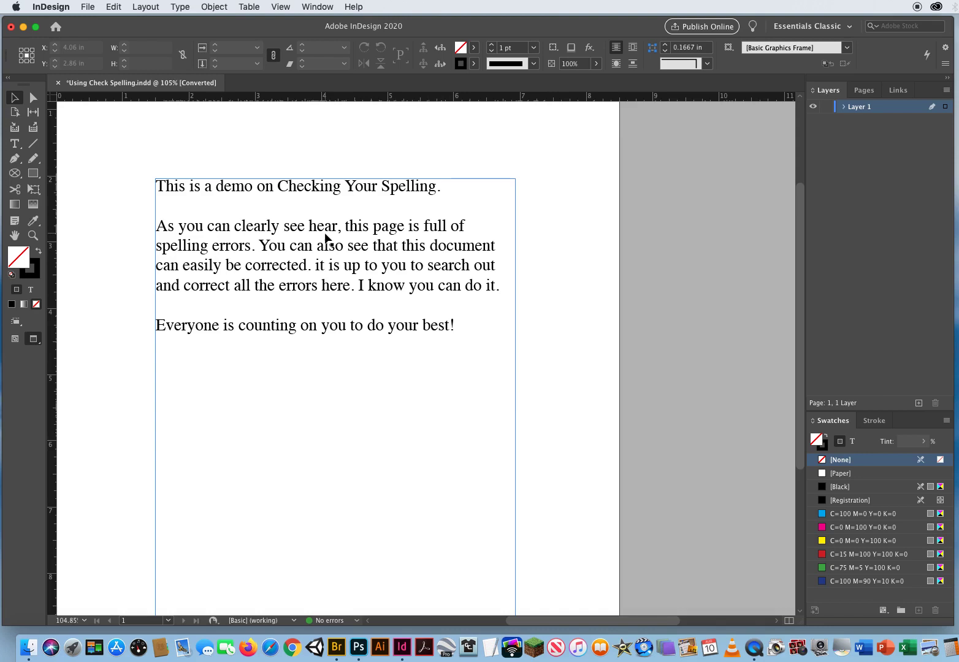
- With the Type tool, replace 'hear' with 'here' and capitalize 'it' to 'It'
key("t")
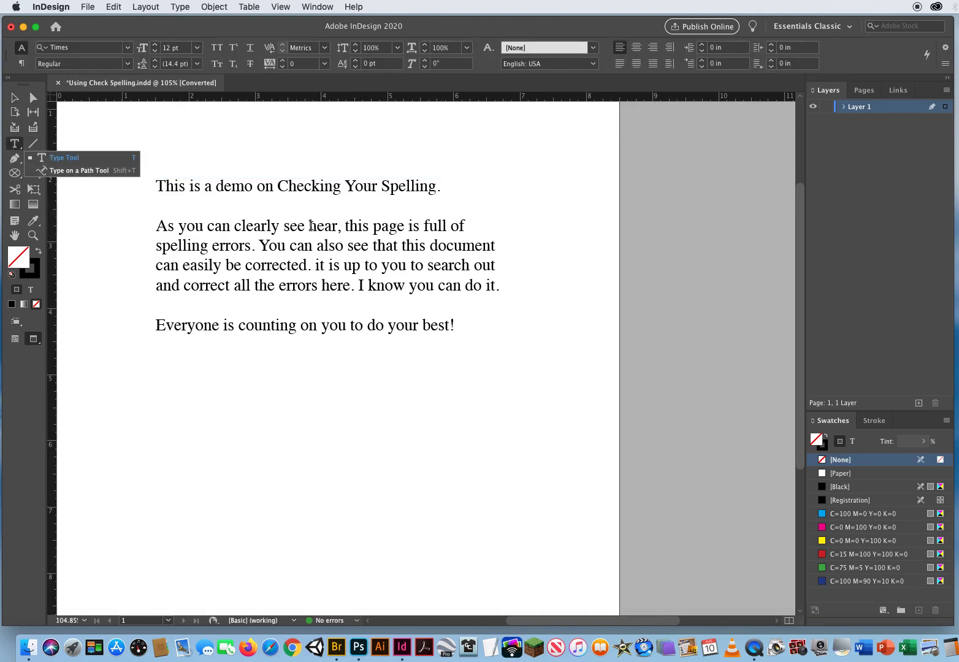
left_click_drag(312, 226, 337, 226)
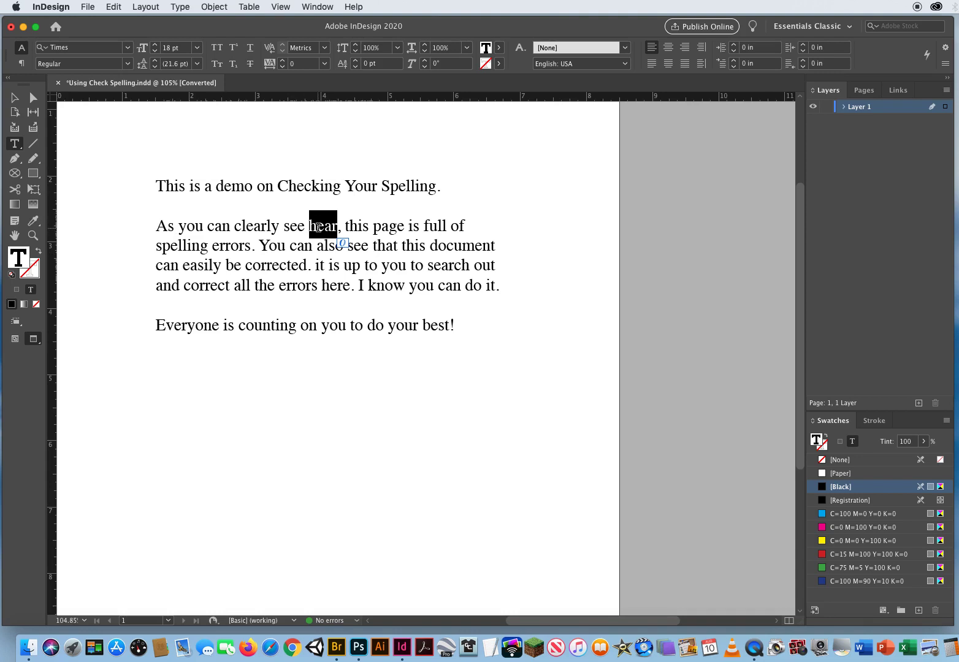
type("here")
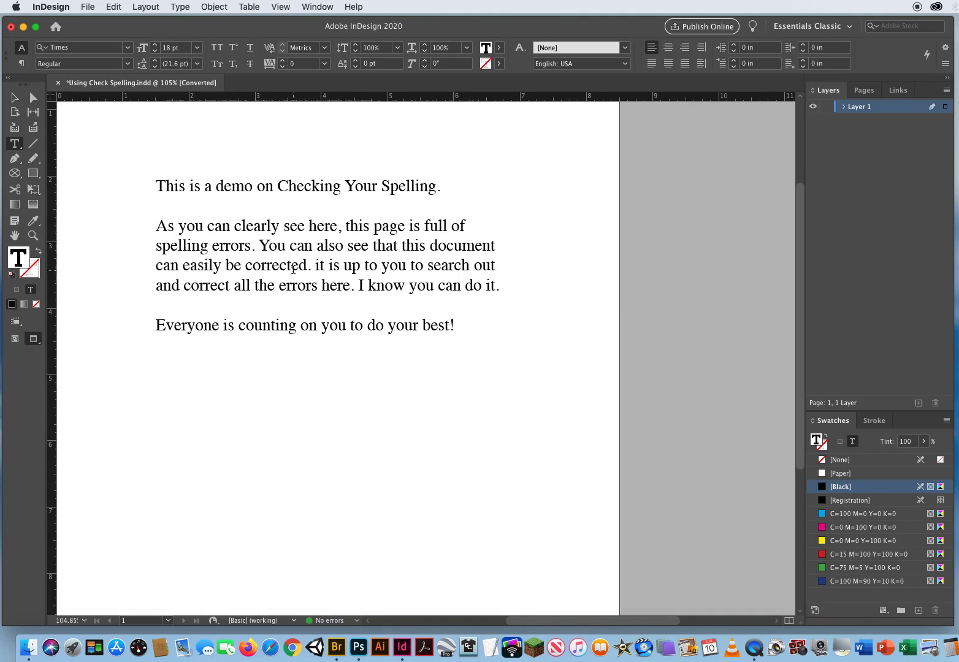
left_click_drag(315, 262, 319, 262)
type("I")
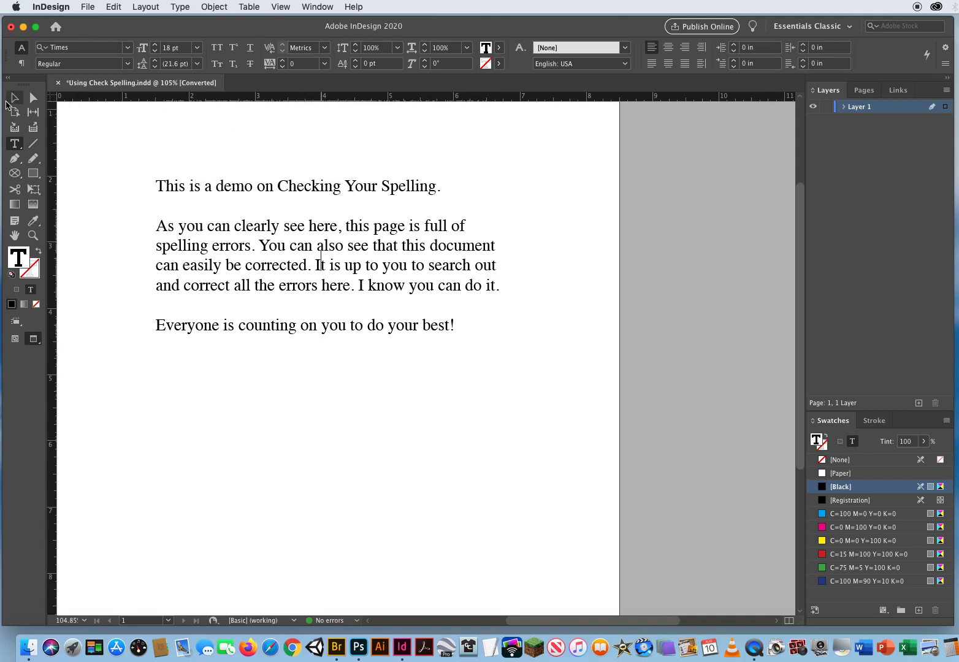
left_click(11, 99)
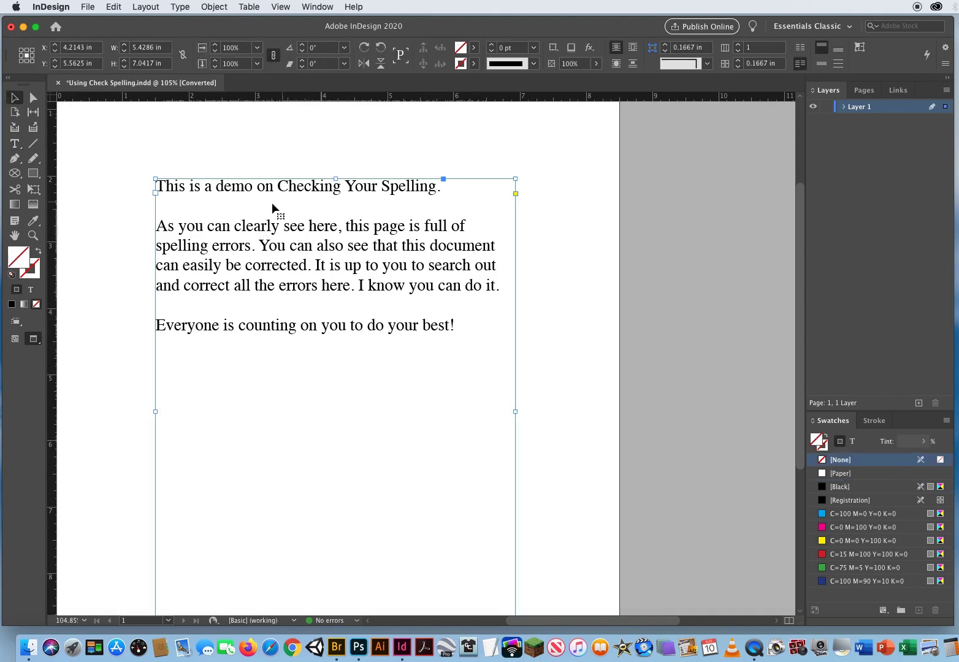
left_click(553, 304)
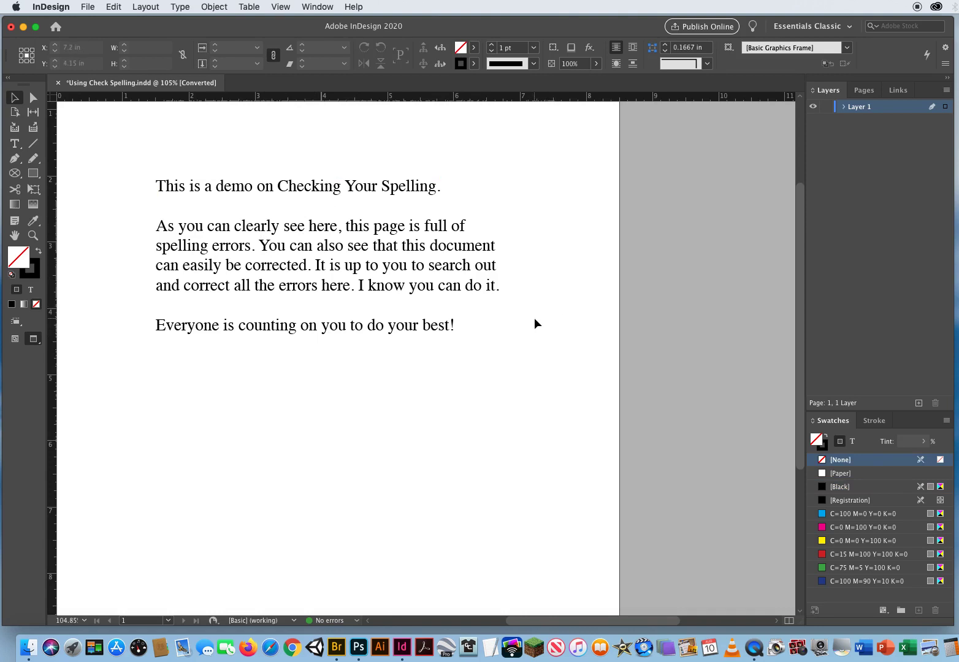